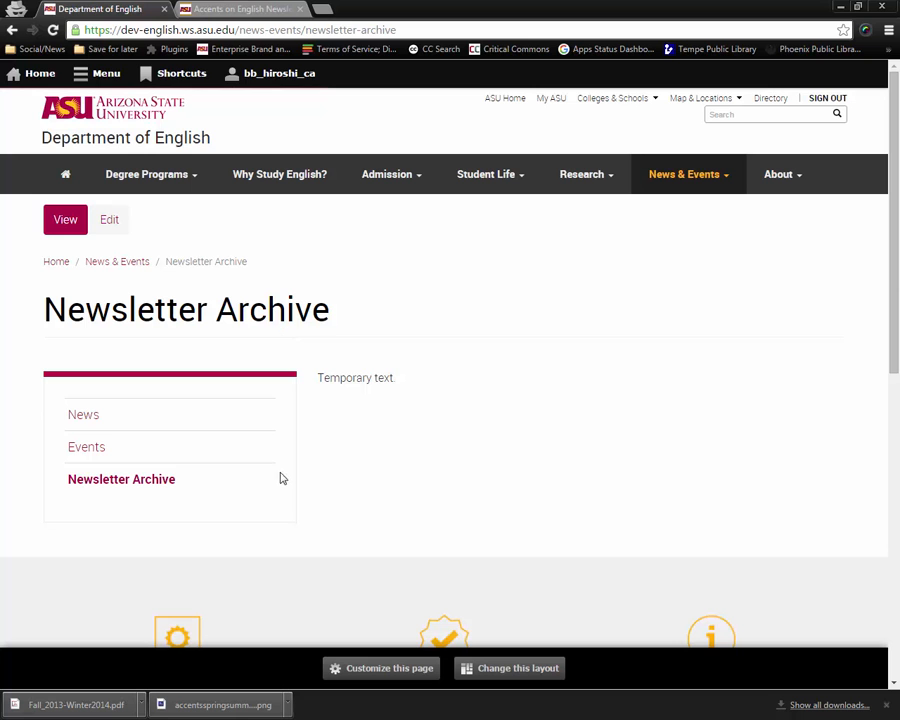
# Review the old Accents on English Newsletter page and the downloaded newsletter files before returning to the new page.
pyautogui.click(243, 10)
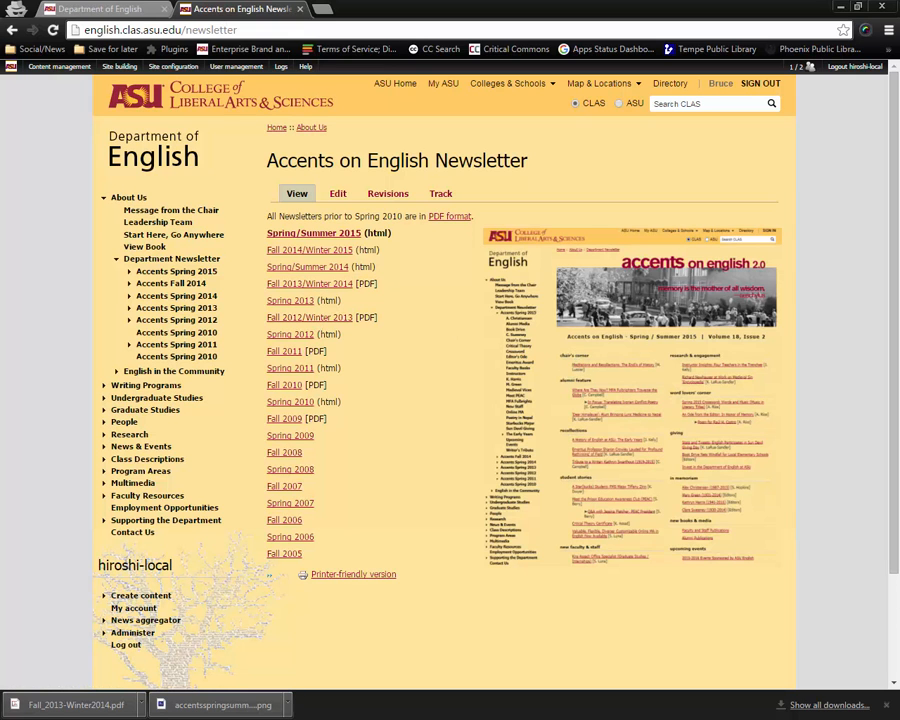
pyautogui.hotkey('alt', 'Tab')
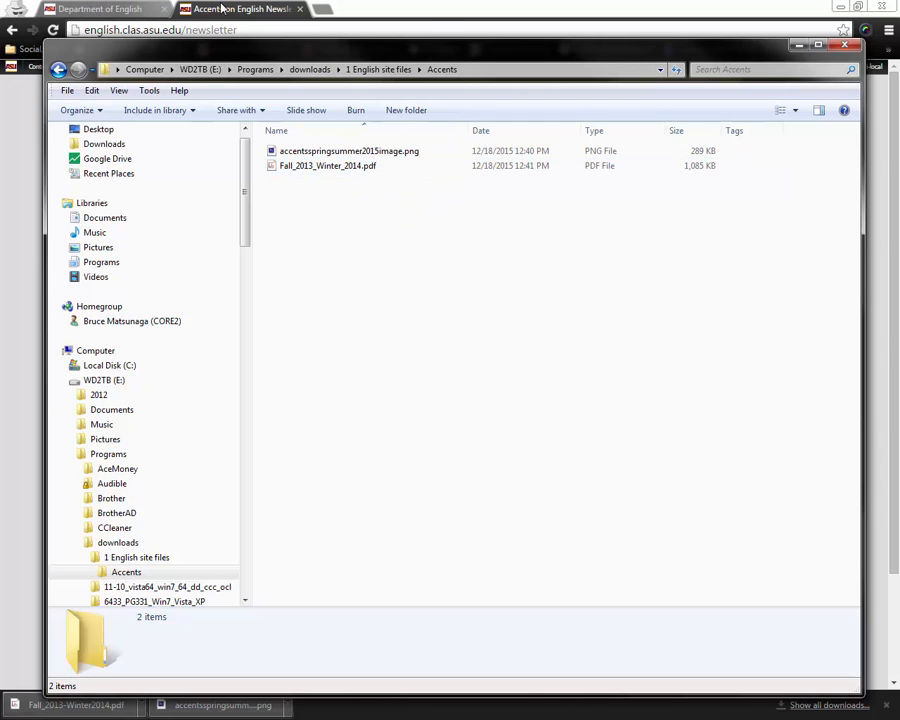
pyautogui.click(100, 8)
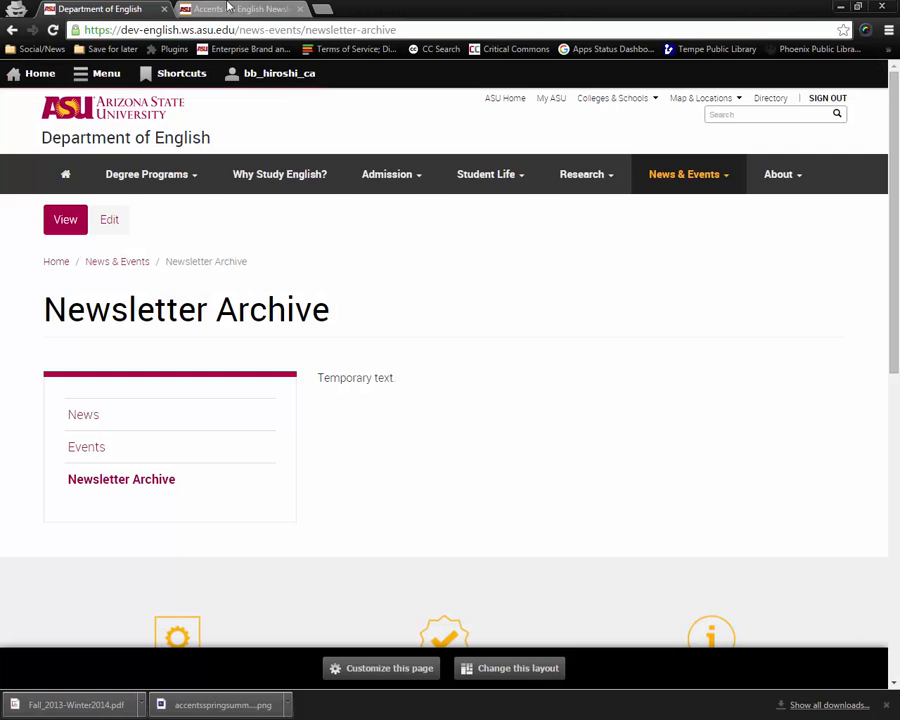
pyautogui.click(365, 676)
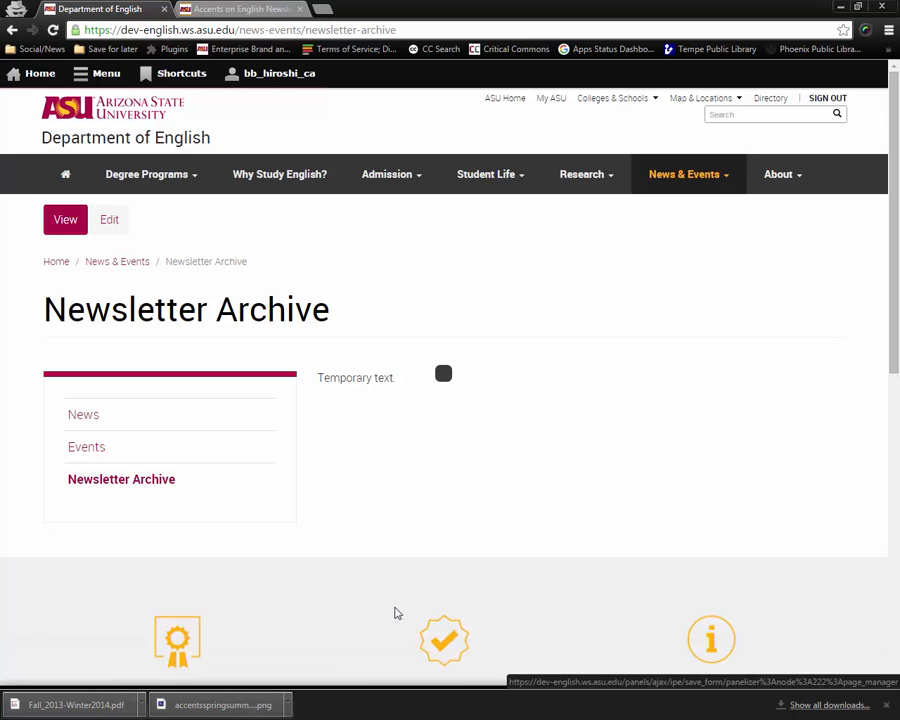
pyautogui.scroll(-3, 450, 532)
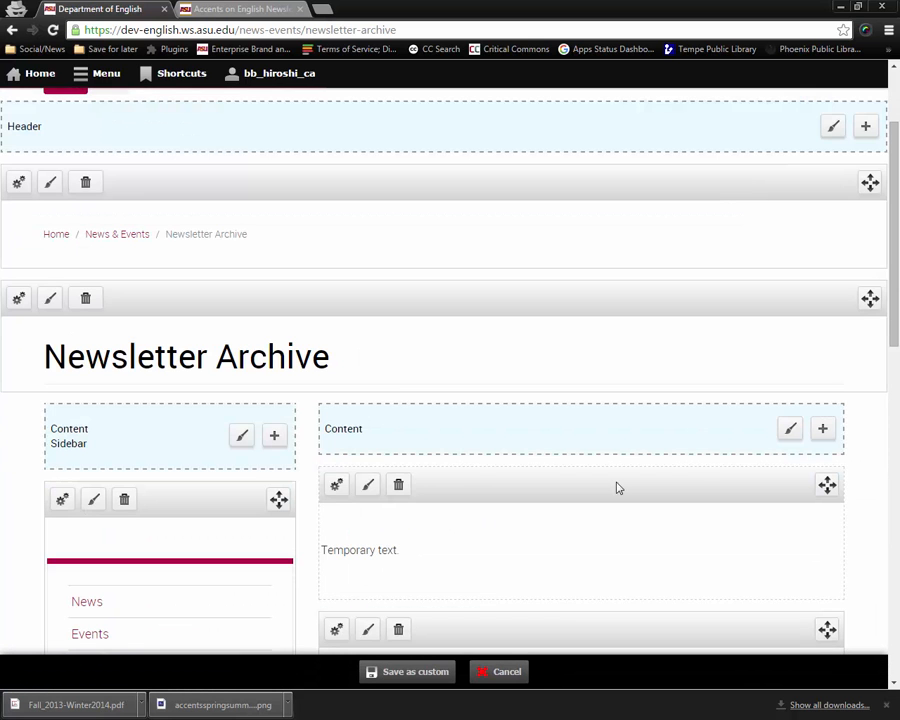
pyautogui.click(825, 428)
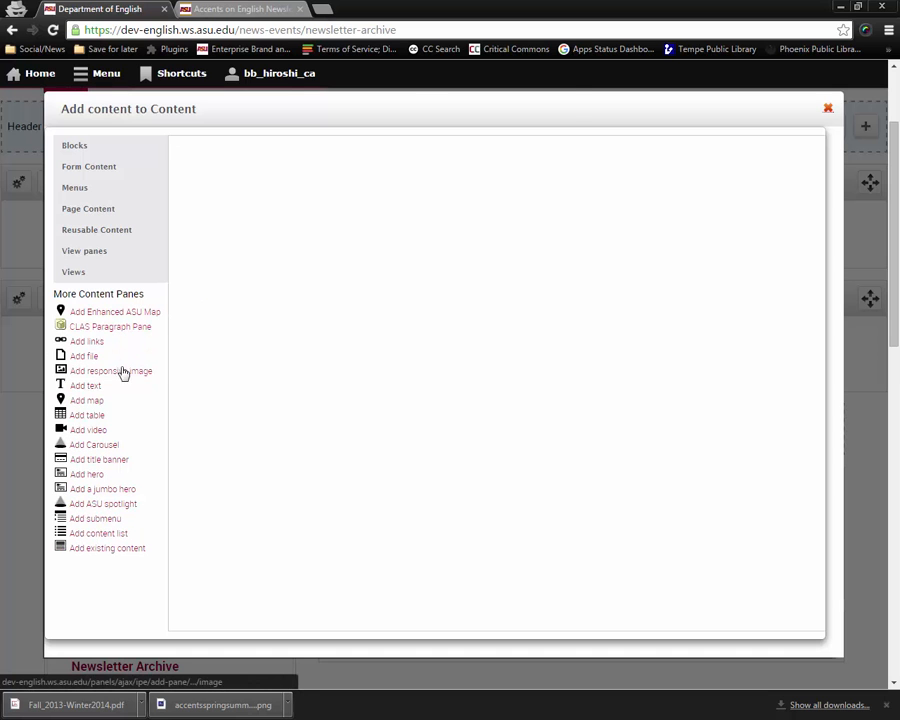
pyautogui.click(128, 329)
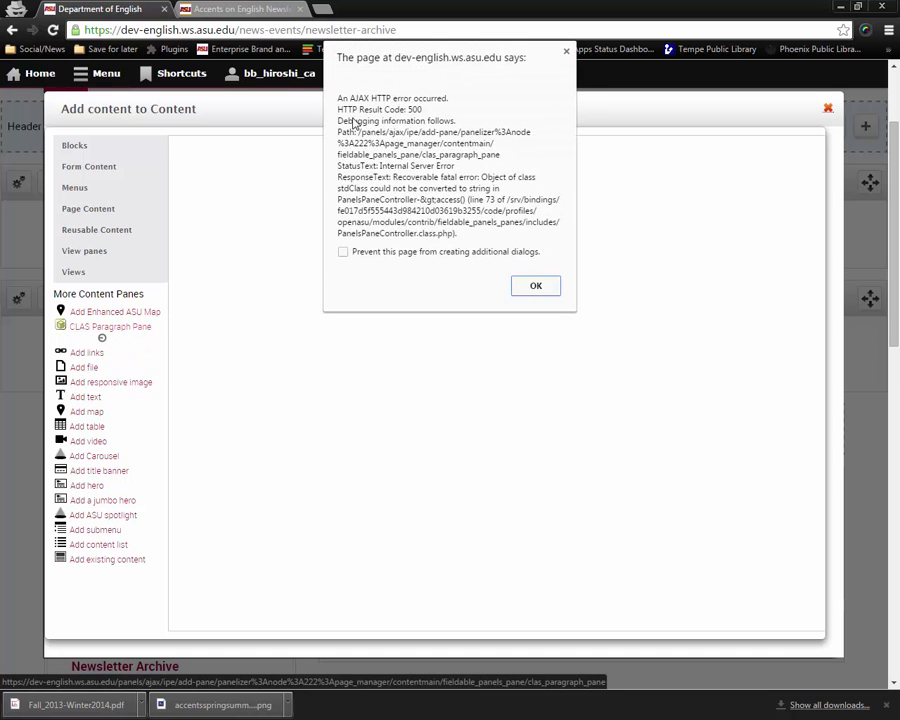
pyautogui.click(536, 288)
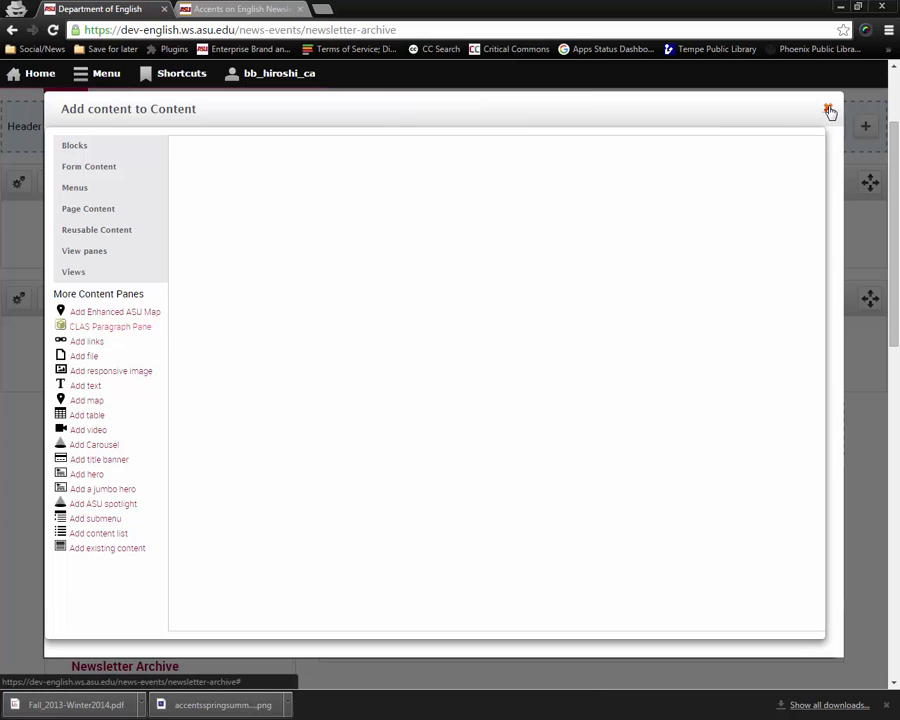
pyautogui.click(829, 110)
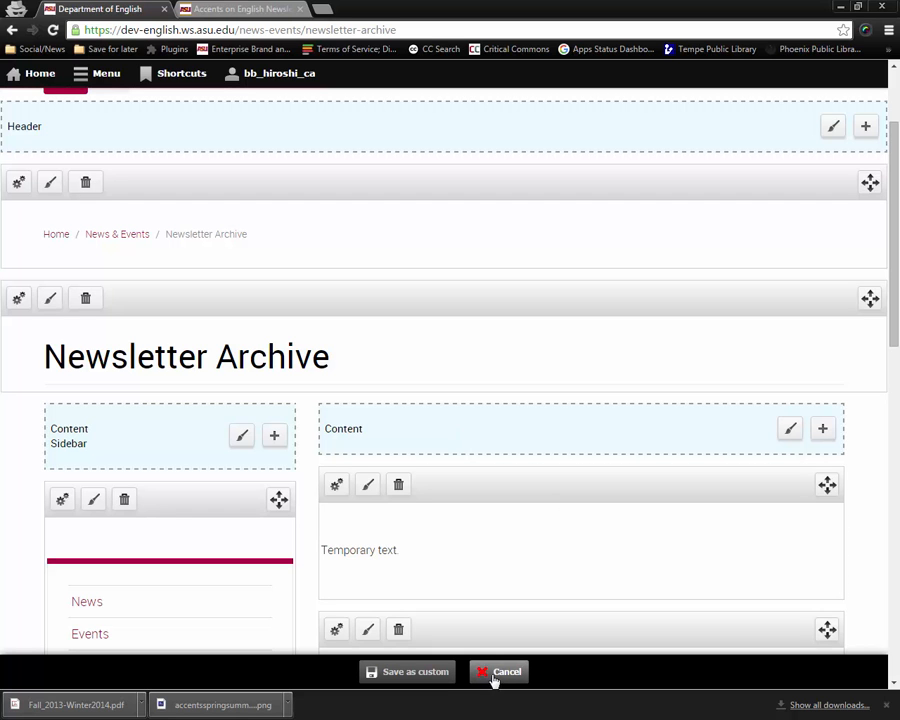
pyautogui.click(503, 674)
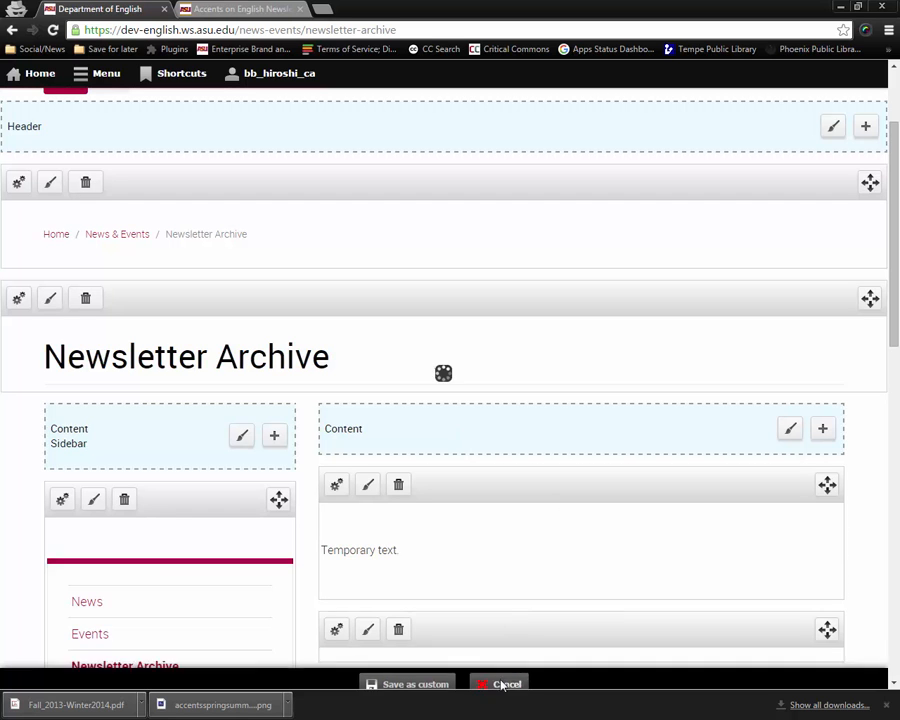
# Open the Newsletter Archive page for editing and copy the newsletter list from the old Accents on English page.
pyautogui.scroll(2, 503, 459)
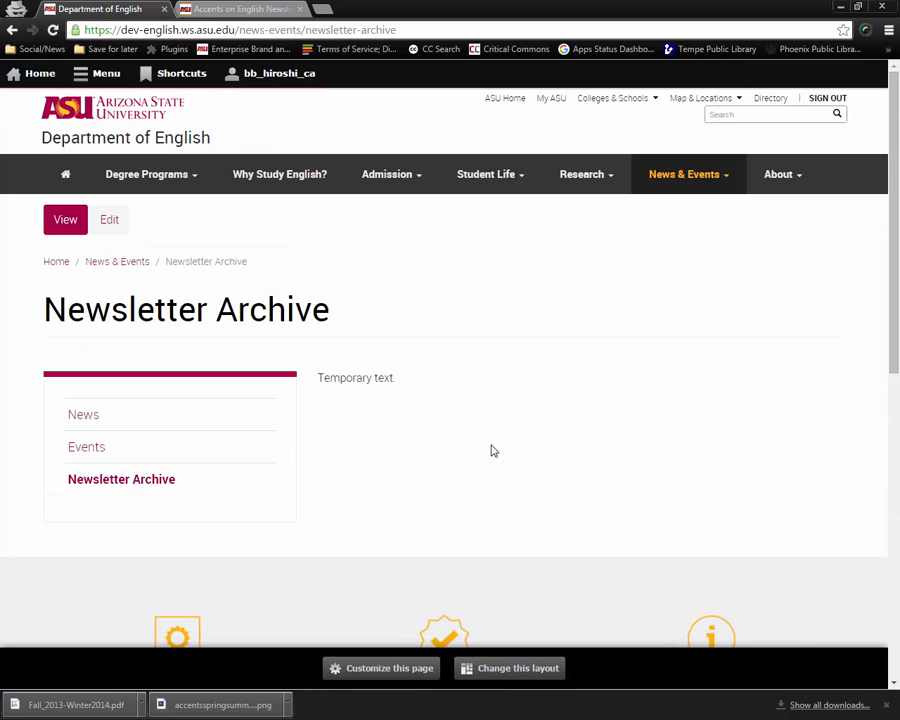
pyautogui.click(112, 227)
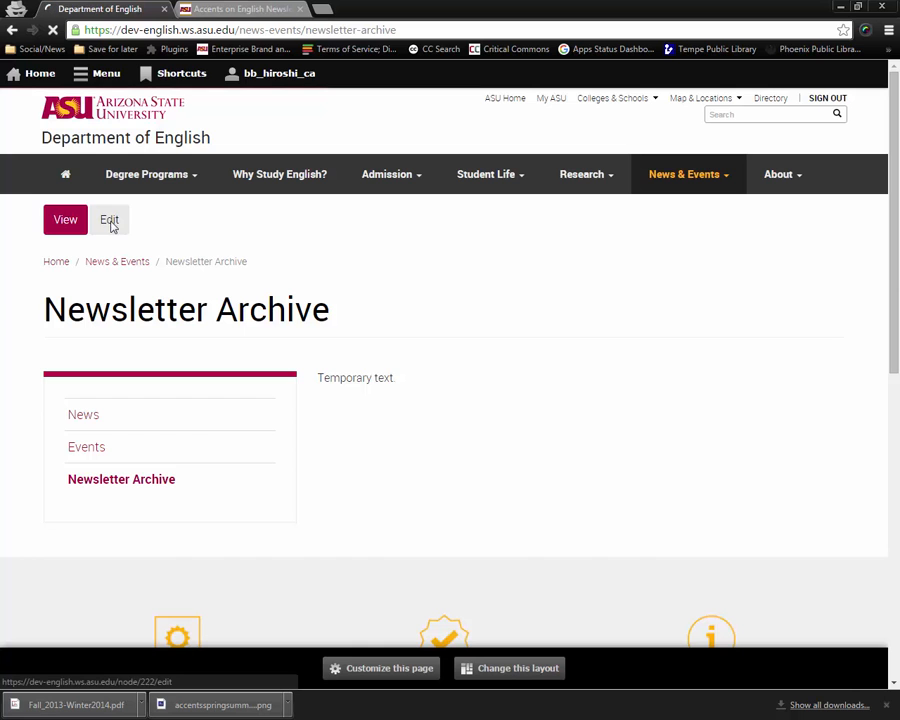
pyautogui.click(254, 7)
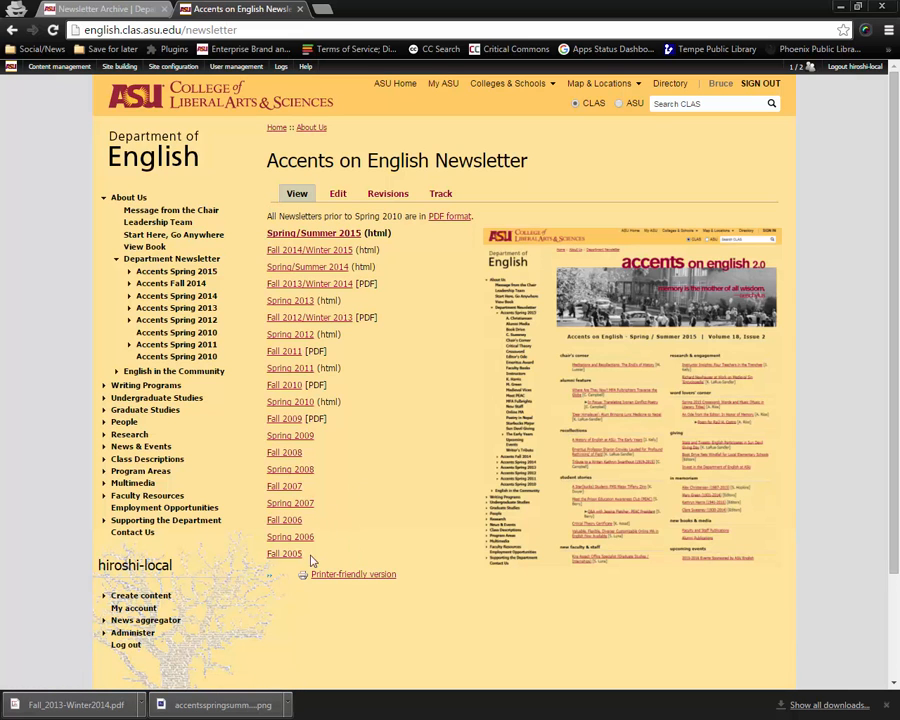
pyautogui.moveTo(313, 561); pyautogui.dragTo(268, 229)
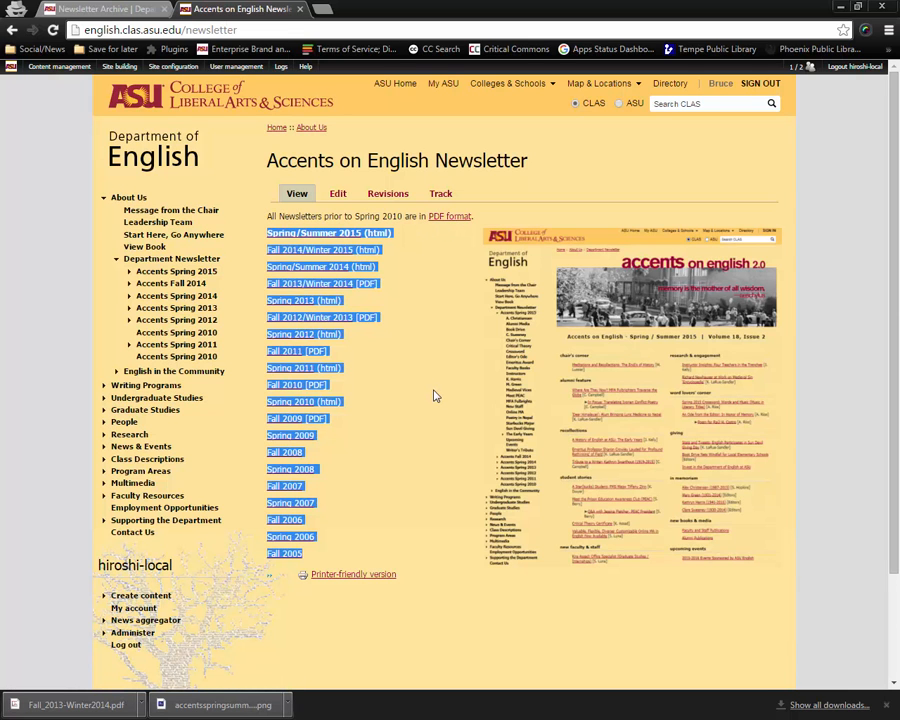
pyautogui.click(99, 8)
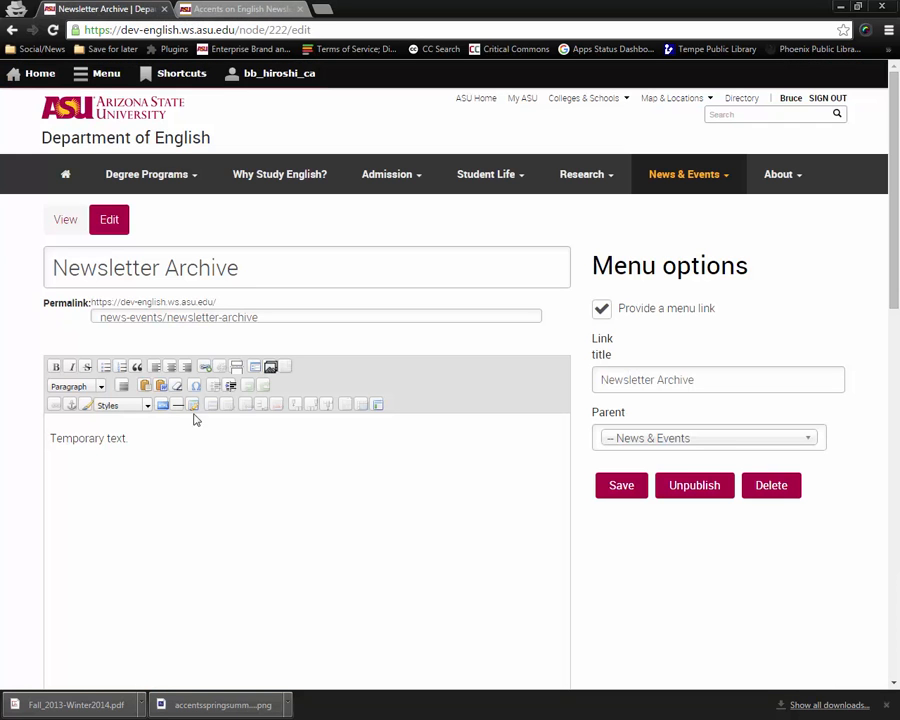
# Replace the temporary body text with the pasted list of newsletter issues.
pyautogui.moveTo(156, 447); pyautogui.dragTo(28, 436)
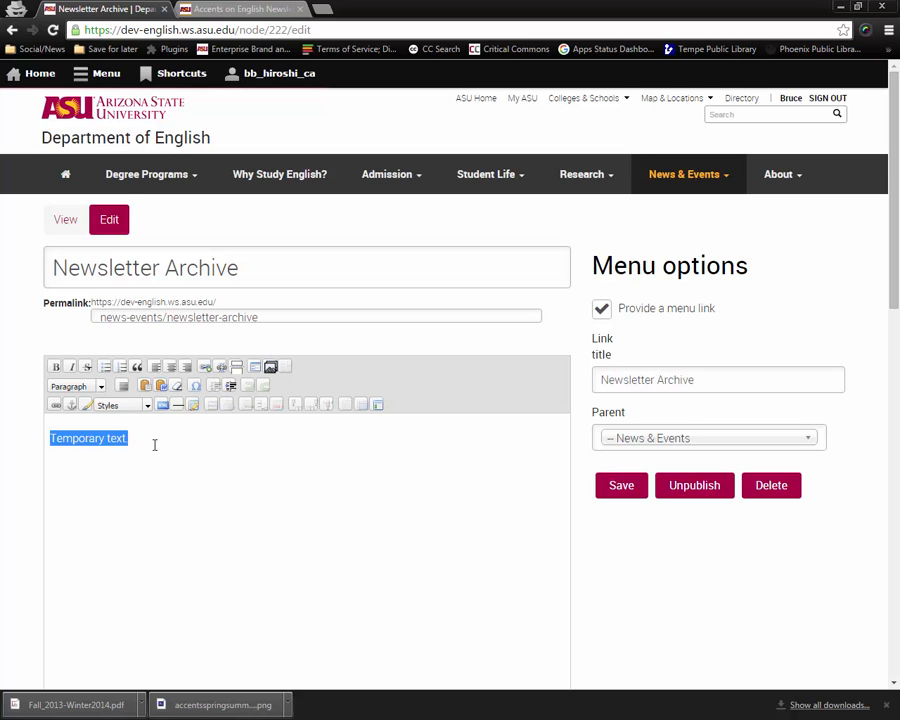
pyautogui.press('Delete')
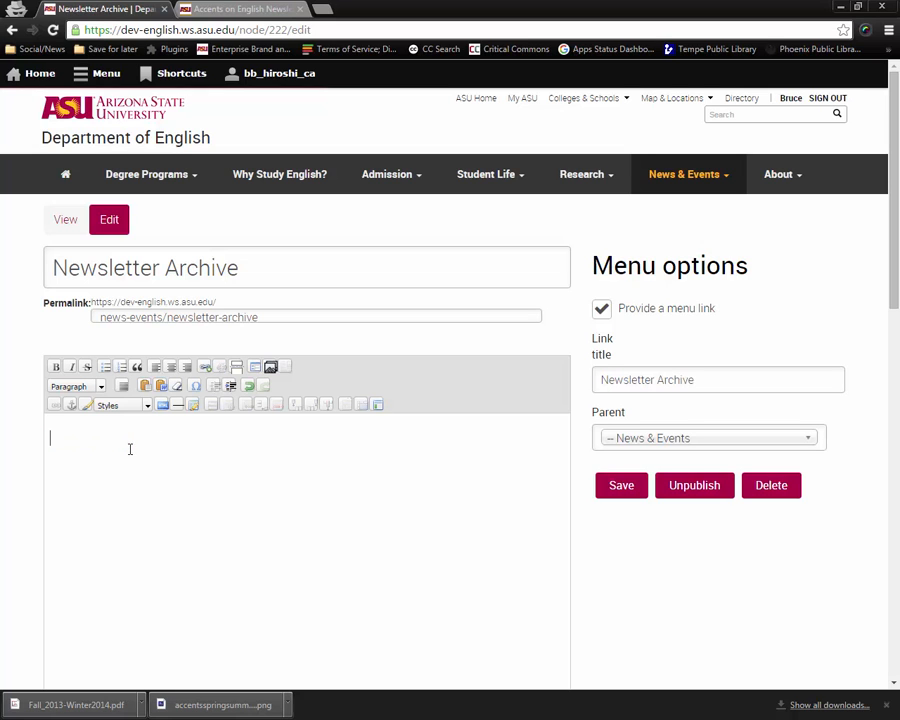
pyautogui.click(145, 387)
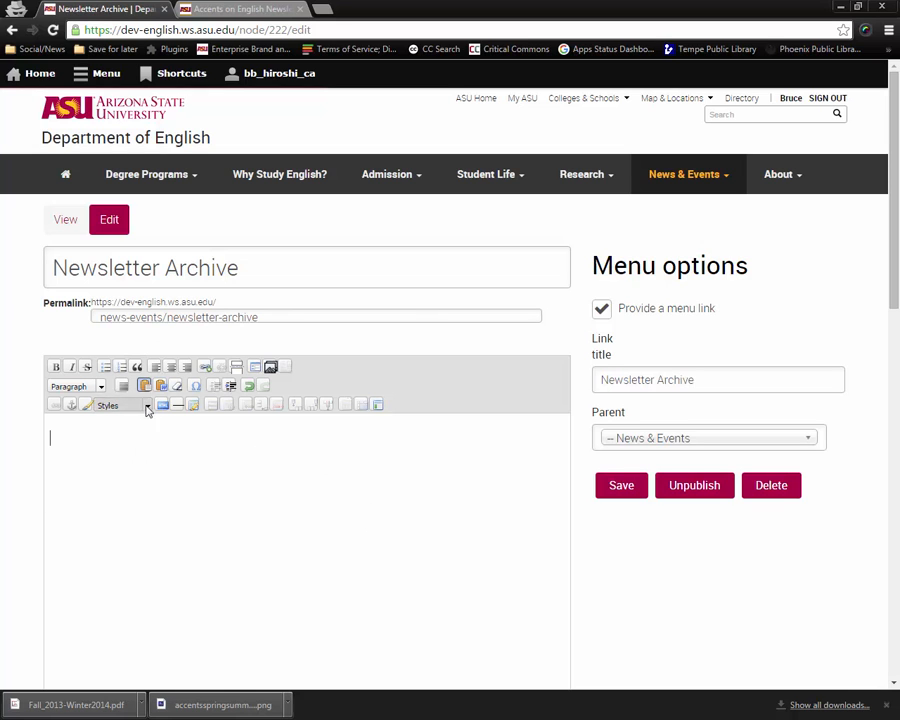
pyautogui.rightClick(78, 442)
pyautogui.click(108, 530)
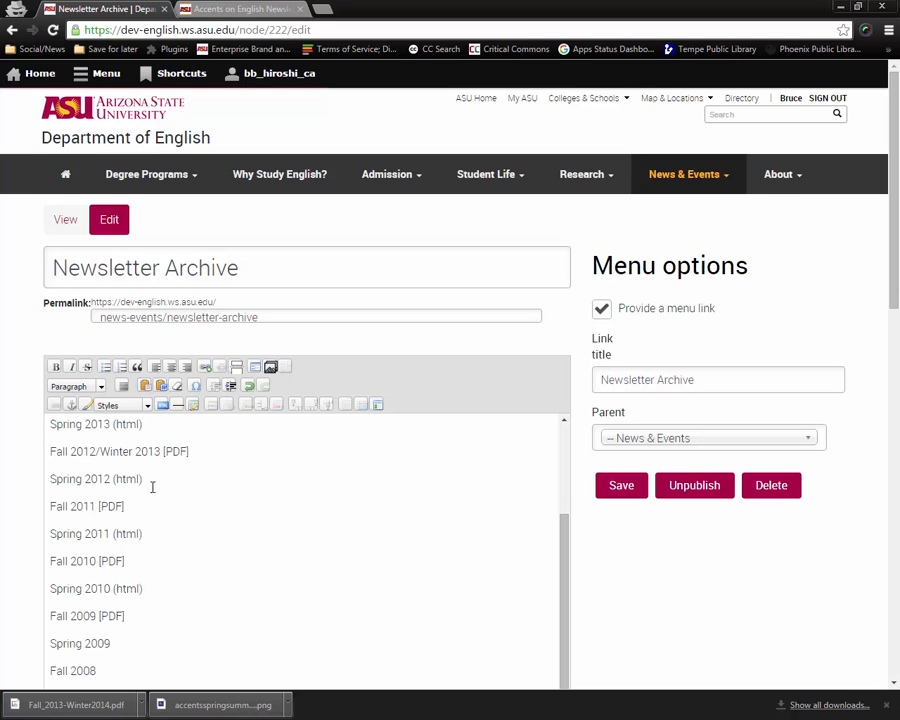
# Upload accentsspringsummer2015image.png through the media browser to the public local files destination.
pyautogui.scroll(3, 205, 491)
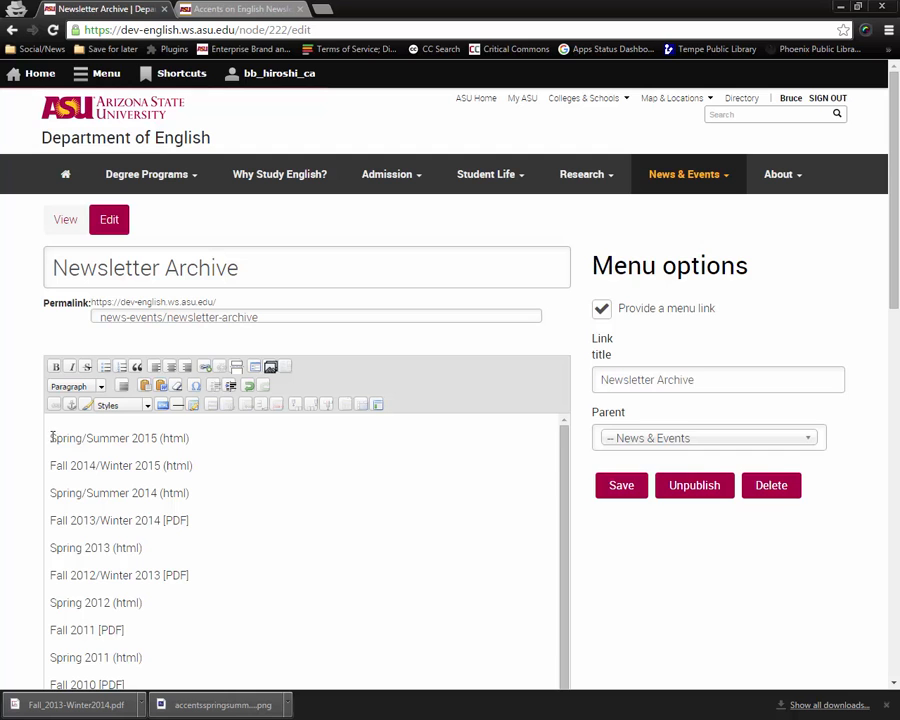
pyautogui.click(270, 368)
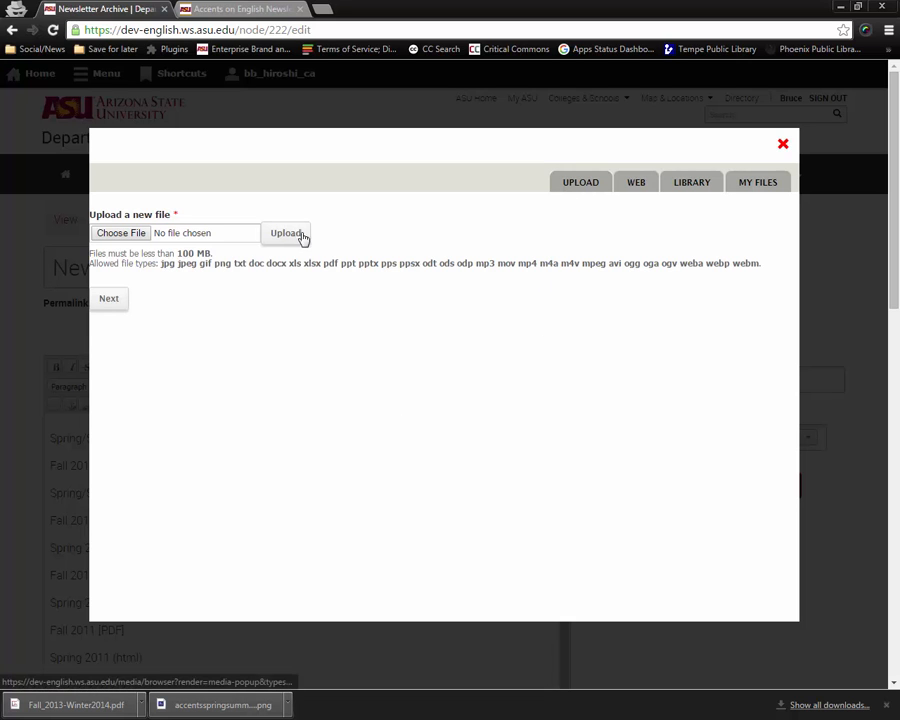
pyautogui.click(142, 235)
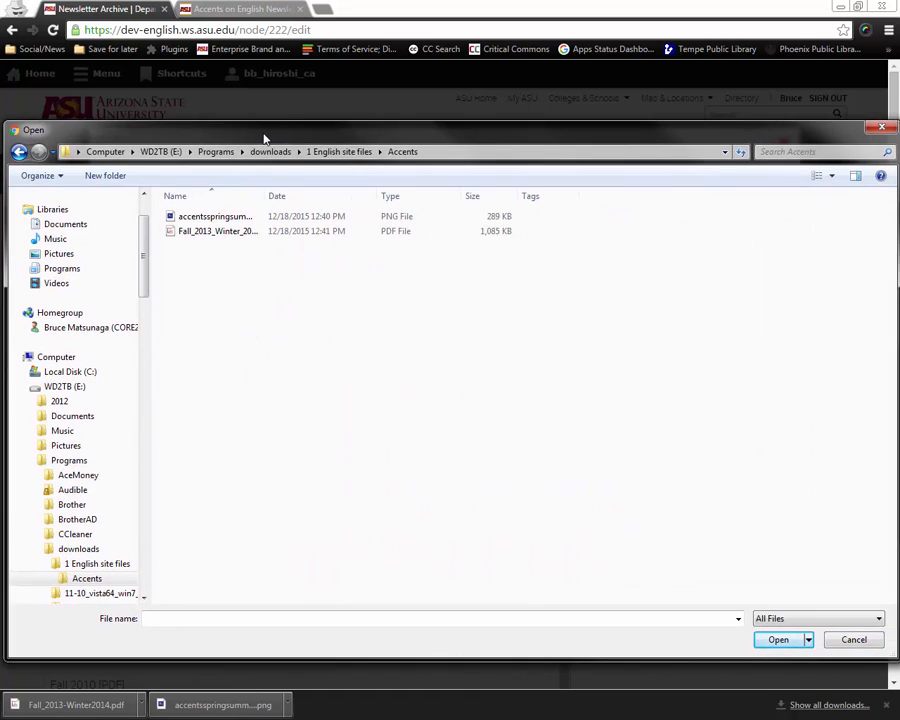
pyautogui.click(201, 215)
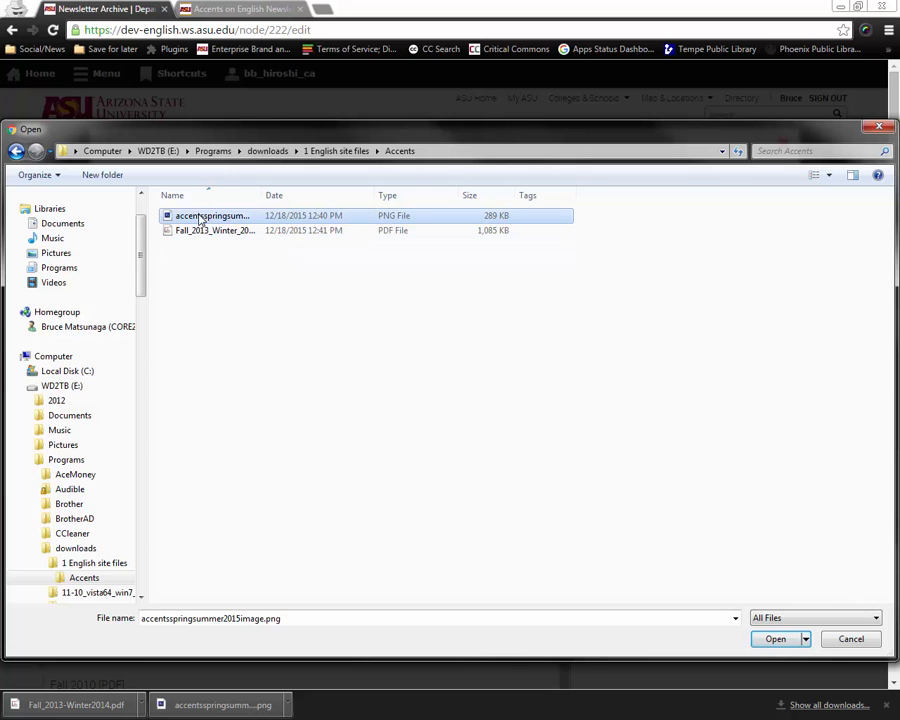
pyautogui.click(773, 641)
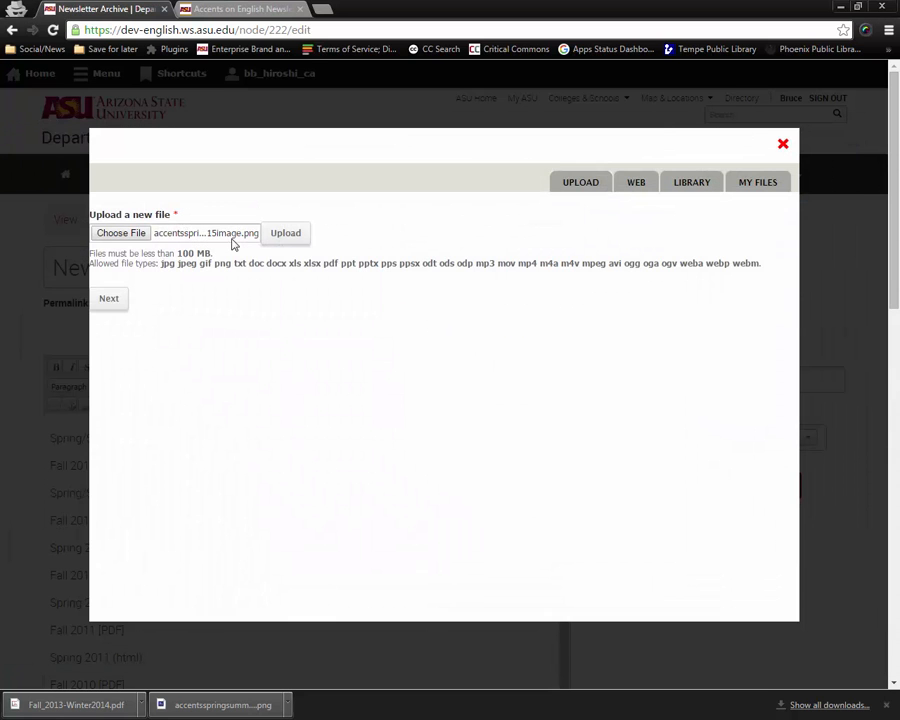
pyautogui.click(121, 300)
pyautogui.click(126, 304)
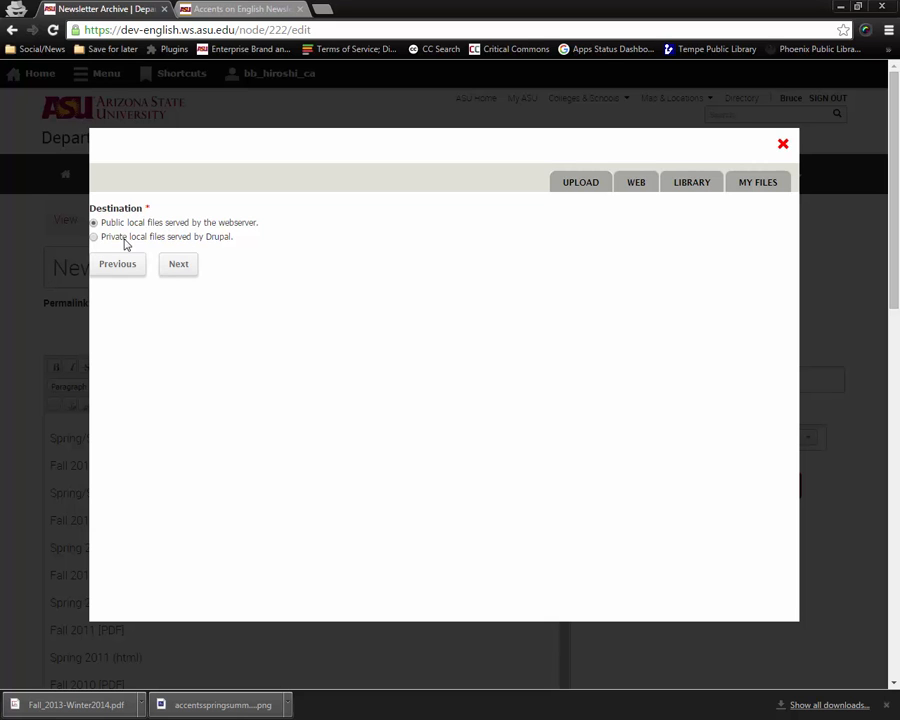
pyautogui.click(176, 270)
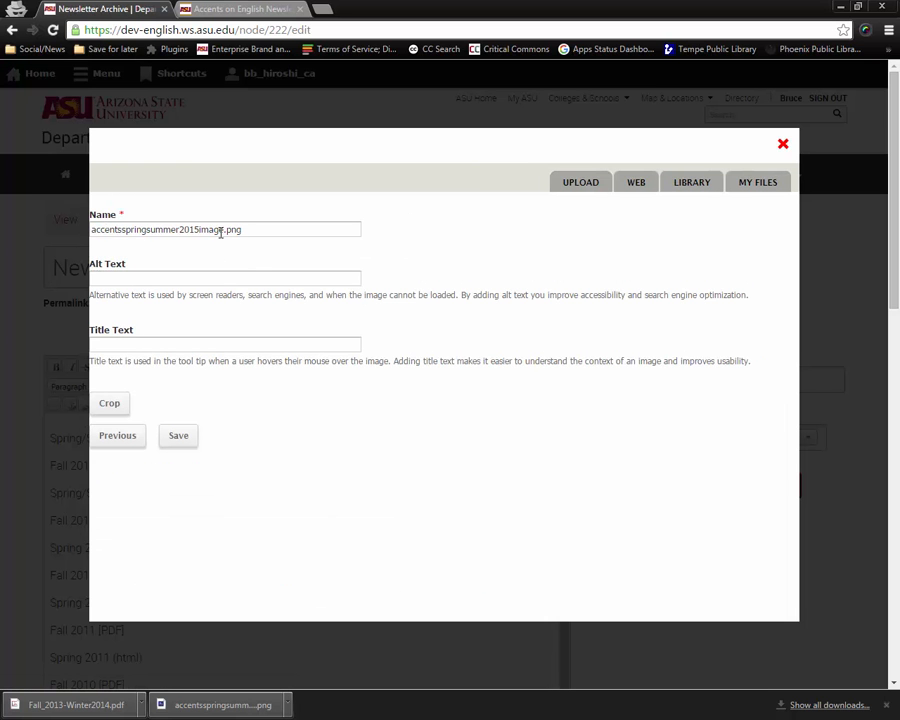
# Set the image's Alt Text and Title Text both to Accents on English Spring/Summer 2015.
pyautogui.click(209, 280)
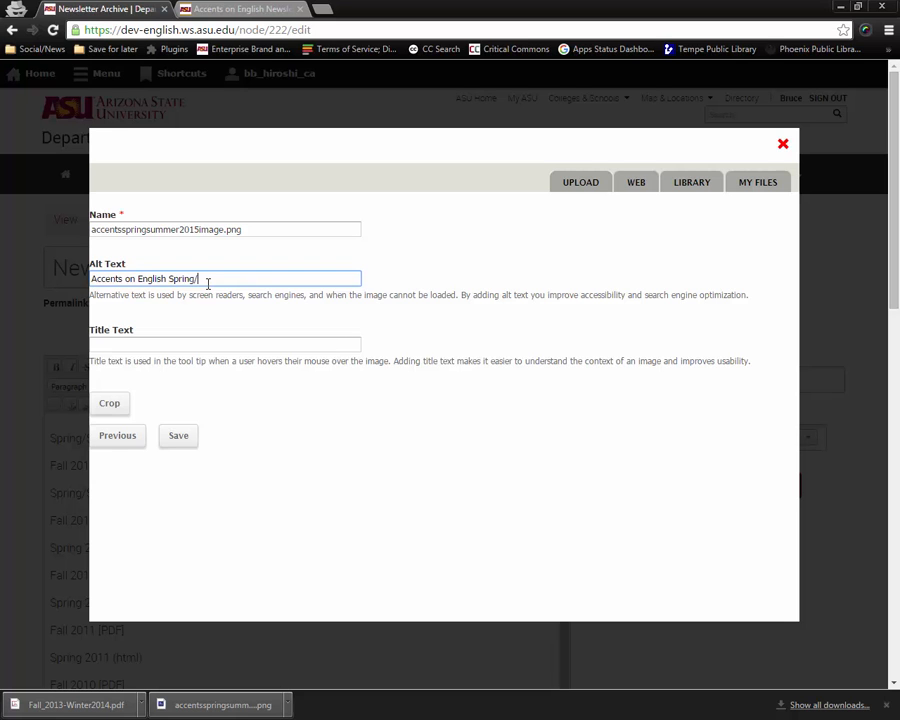
pyautogui.write('mmer 2015')
pyautogui.tripleClick(193, 278)
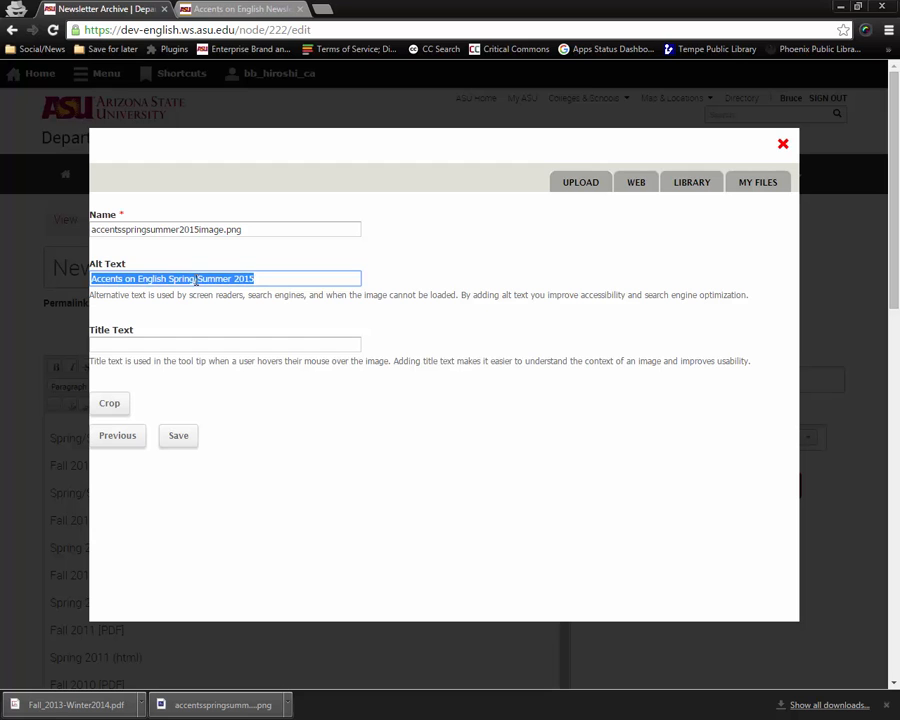
pyautogui.hotkey('ctrl', 'c')
pyautogui.click(236, 345)
pyautogui.hotkey('ctrl', 'v')
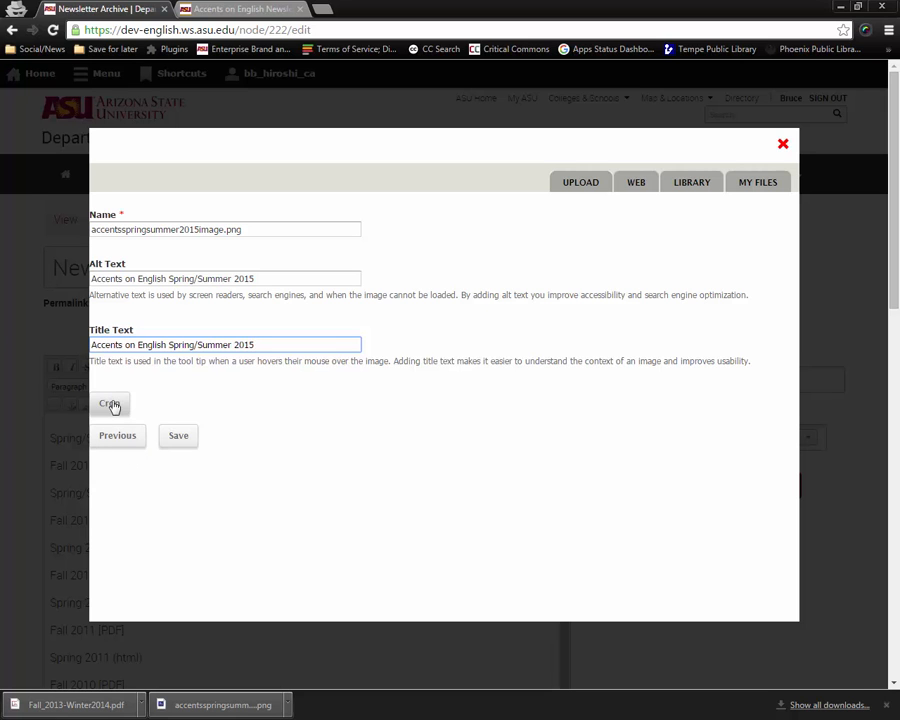
# Save the file details and embed the image into the body as a Responsive image.
pyautogui.click(176, 437)
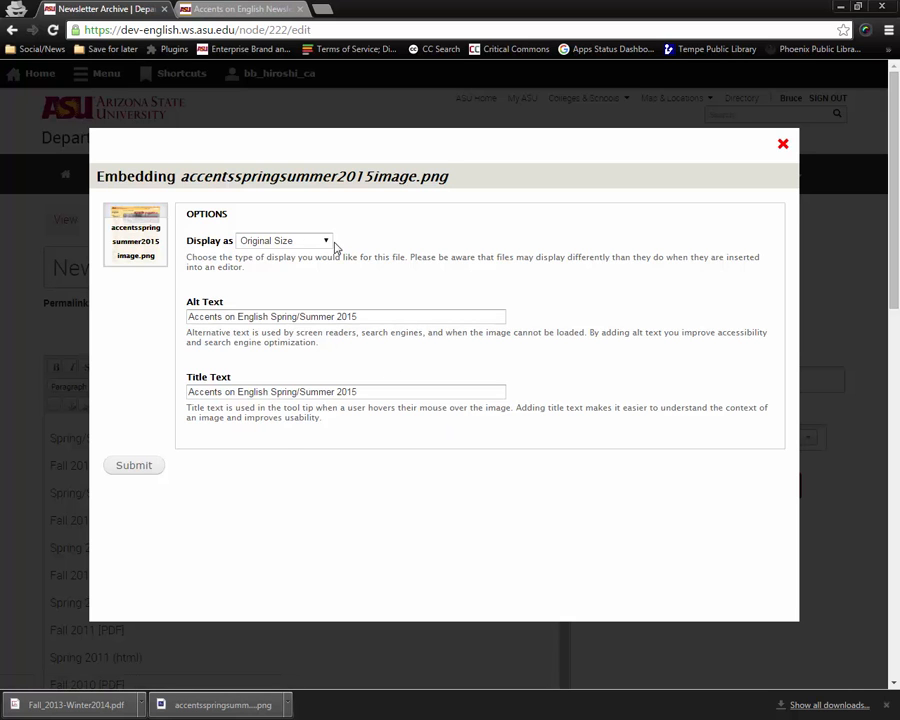
pyautogui.click(327, 242)
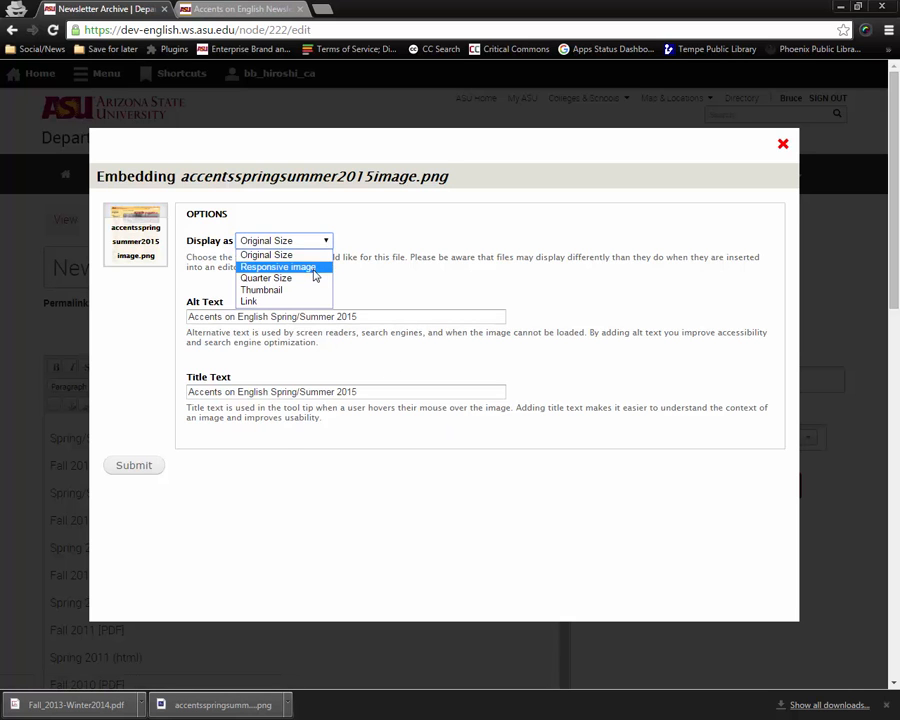
pyautogui.click(315, 270)
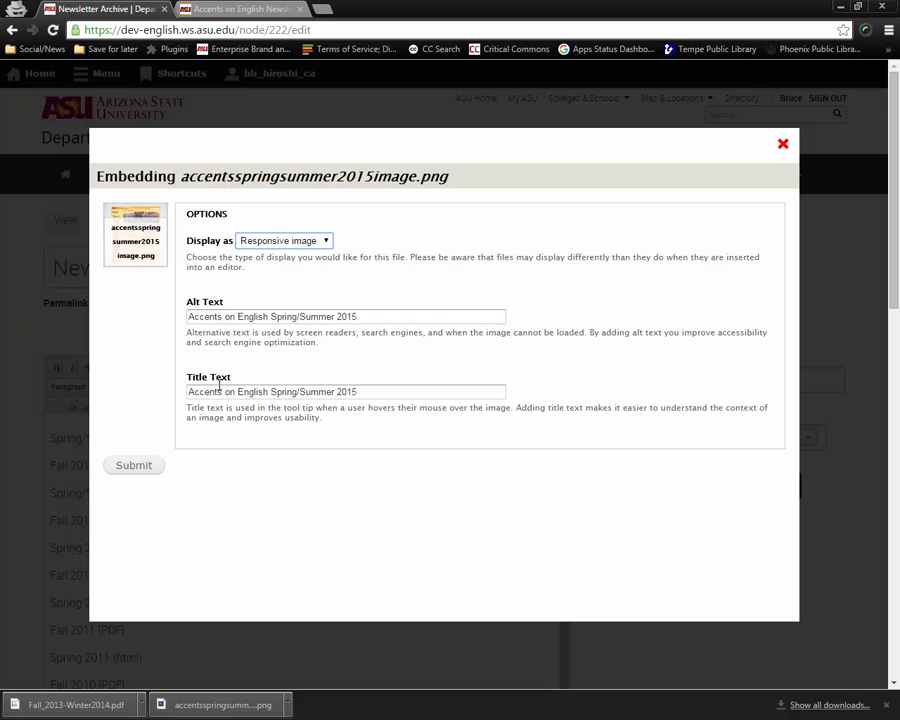
pyautogui.click(133, 465)
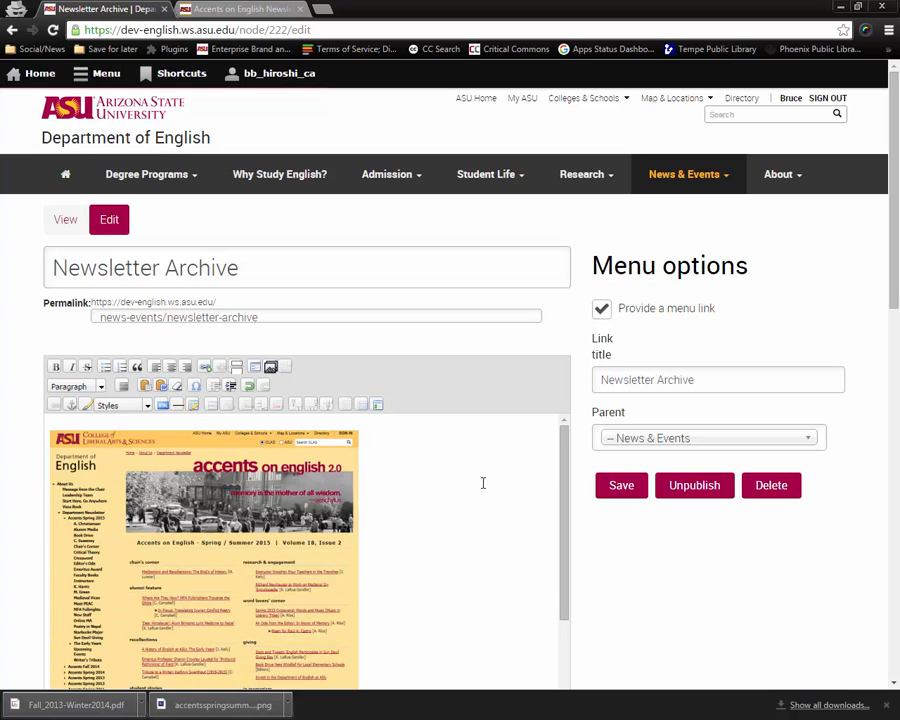
# Resize the embedded cover image smaller and apply the Image align right style to it.
pyautogui.scroll(-2, 612, 566)
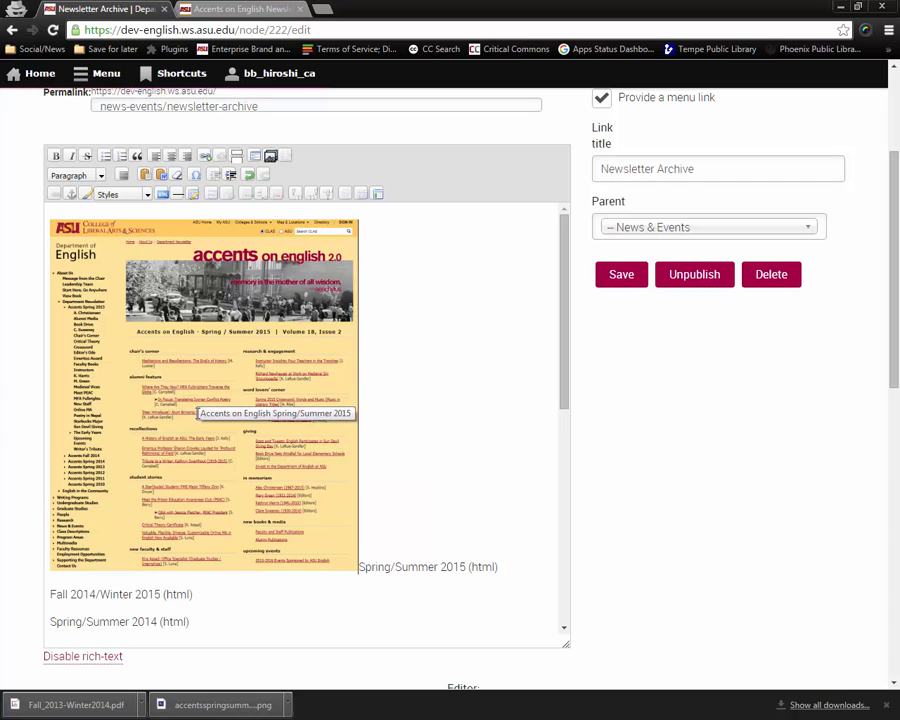
pyautogui.click(233, 410)
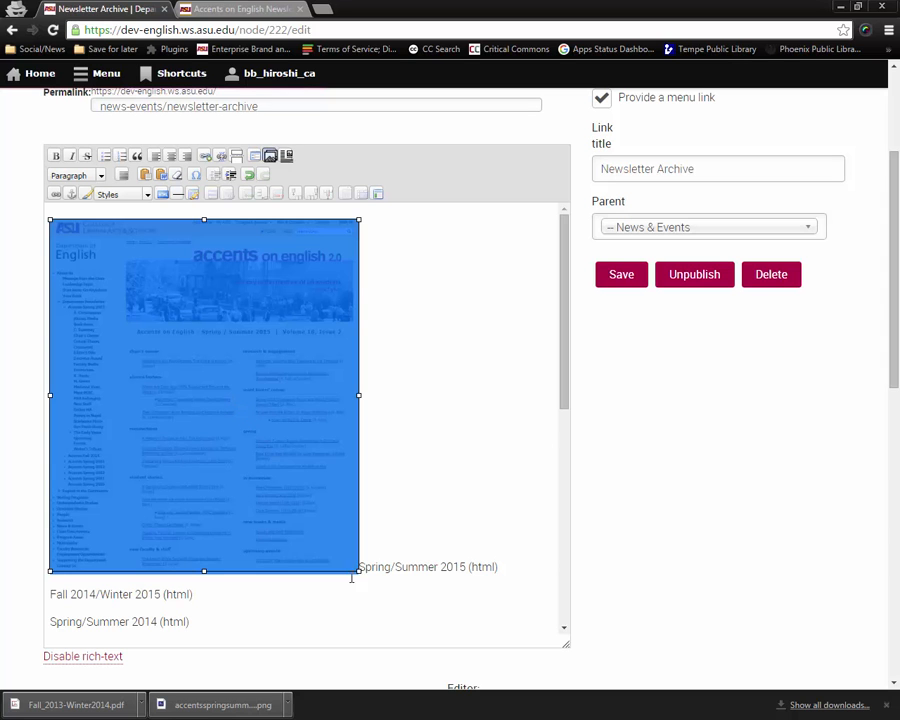
pyautogui.moveTo(357, 569); pyautogui.dragTo(259, 486)
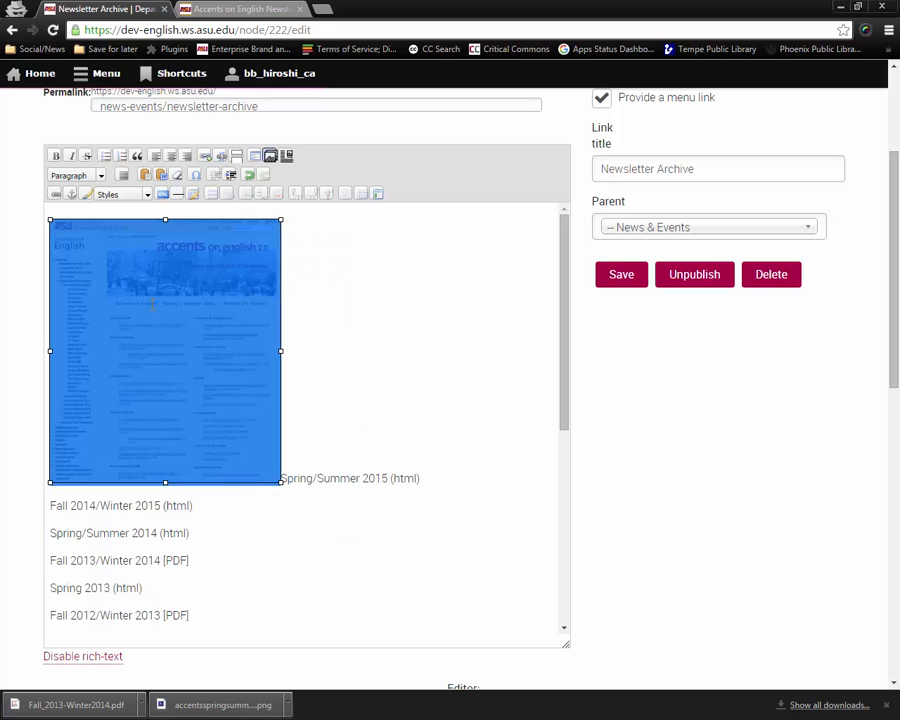
pyautogui.click(148, 195)
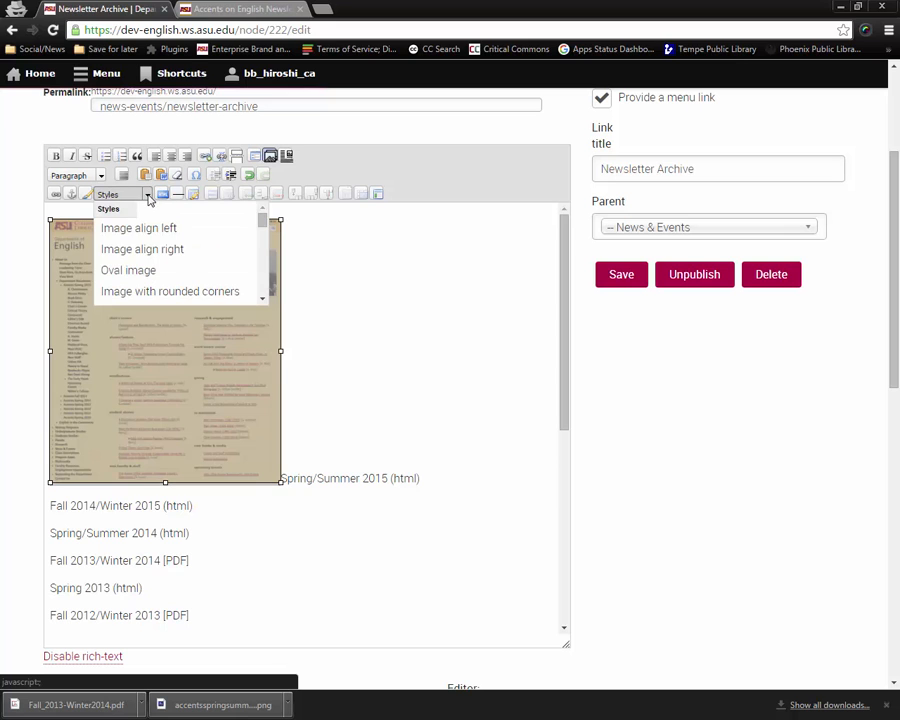
pyautogui.click(168, 250)
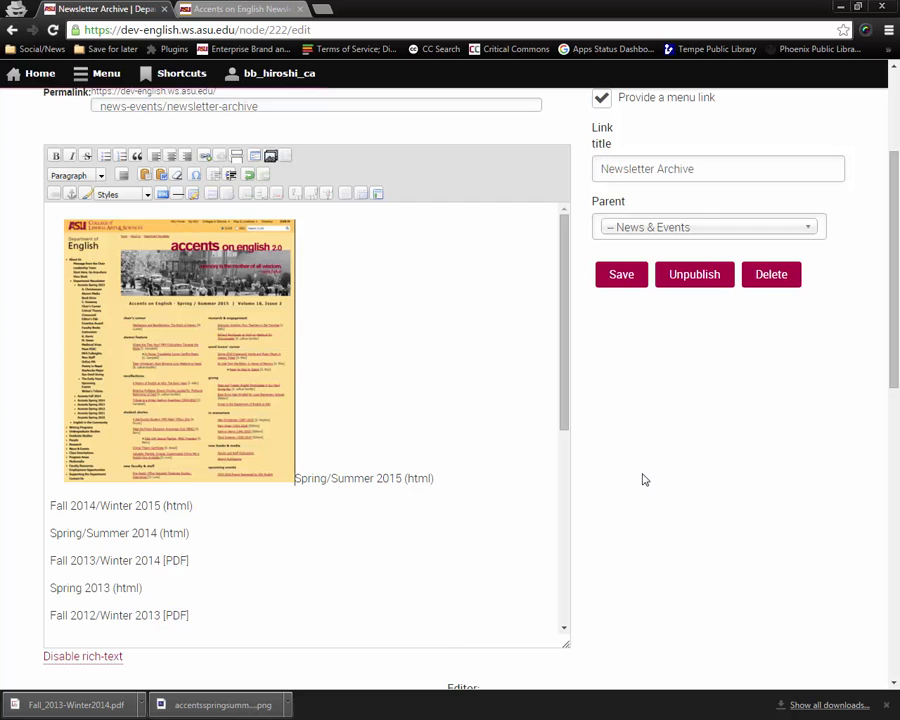
# Save the Newsletter Archive page.
pyautogui.scroll(-2, 640, 476)
pyautogui.scroll(2, 630, 450)
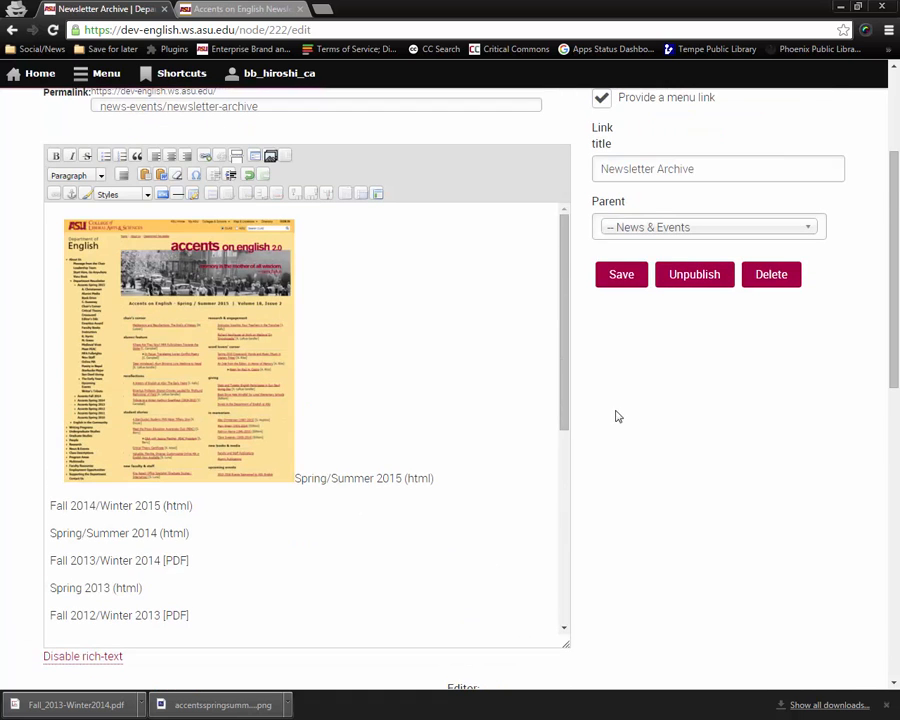
pyautogui.click(621, 277)
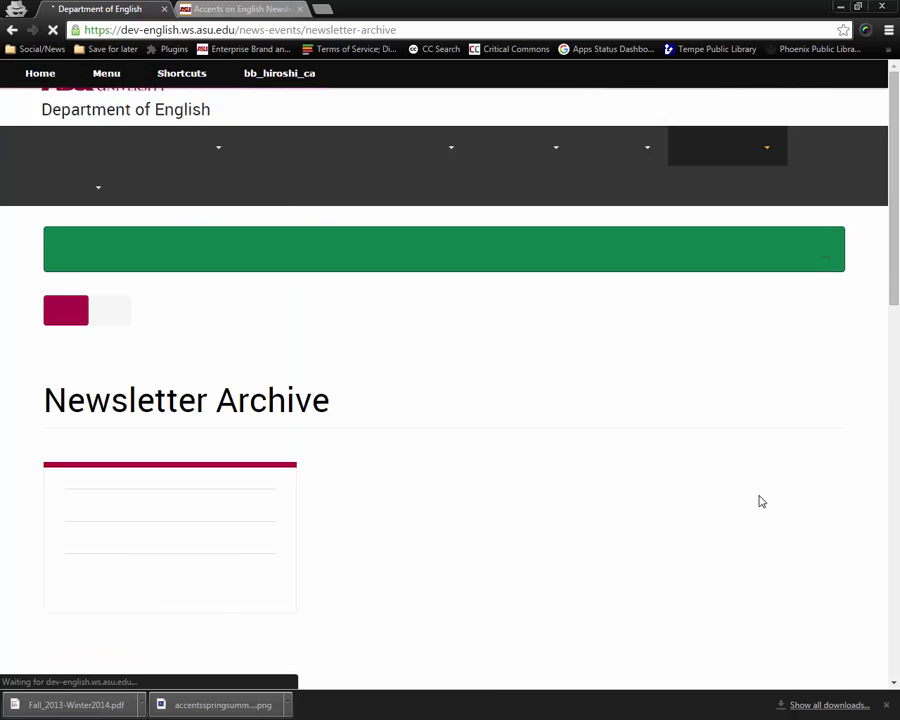
# Review the saved page, reopen it for editing, and shrink the cover image further.
pyautogui.scroll(-5, 752, 502)
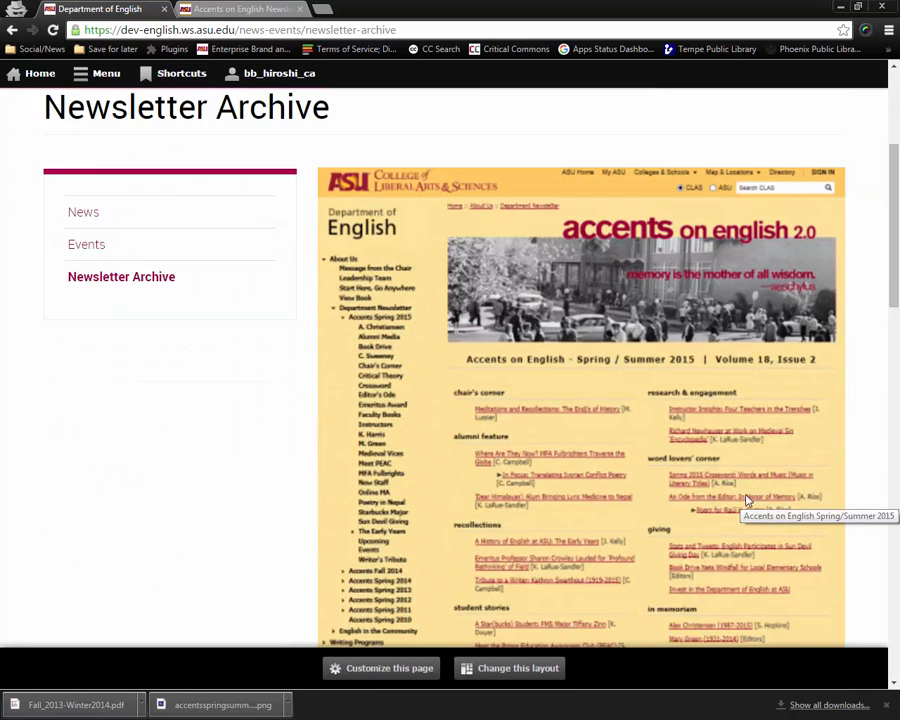
pyautogui.scroll(6, 744, 500)
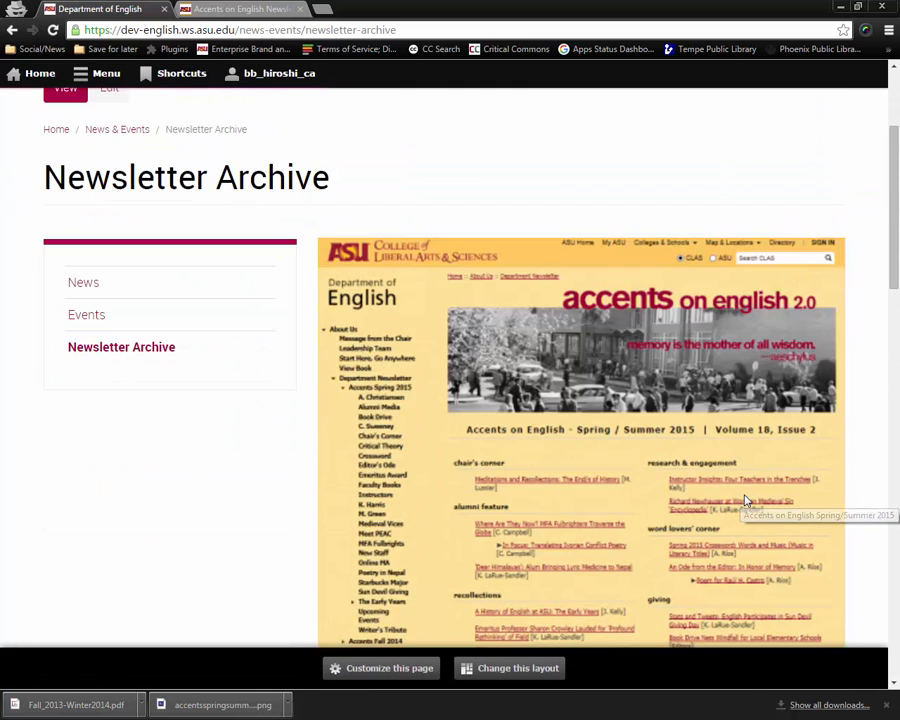
pyautogui.scroll(-2, 744, 500)
pyautogui.scroll(-7, 744, 500)
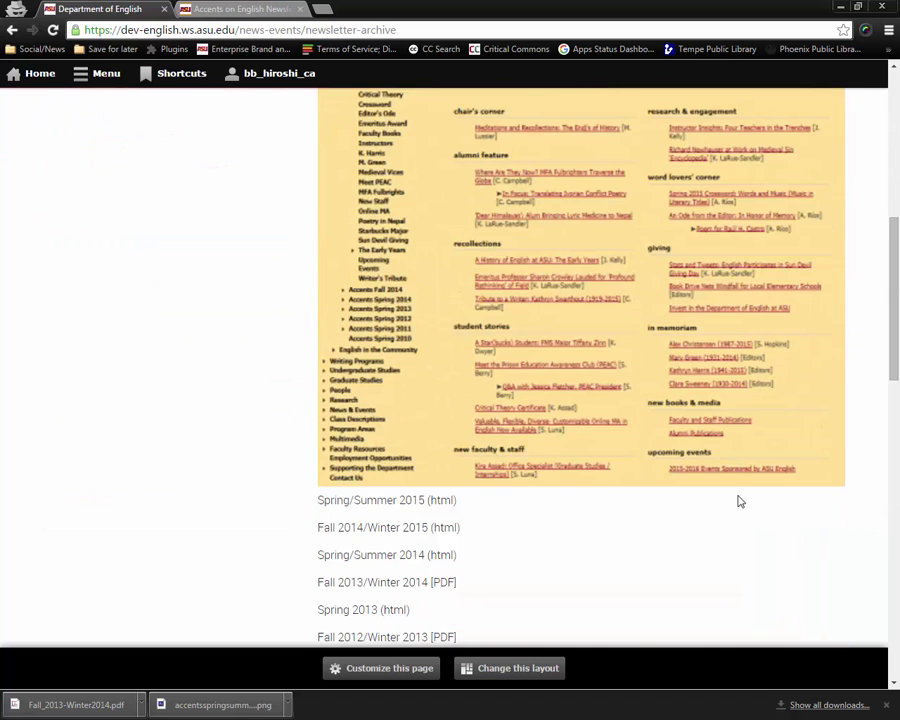
pyautogui.scroll(10, 740, 501)
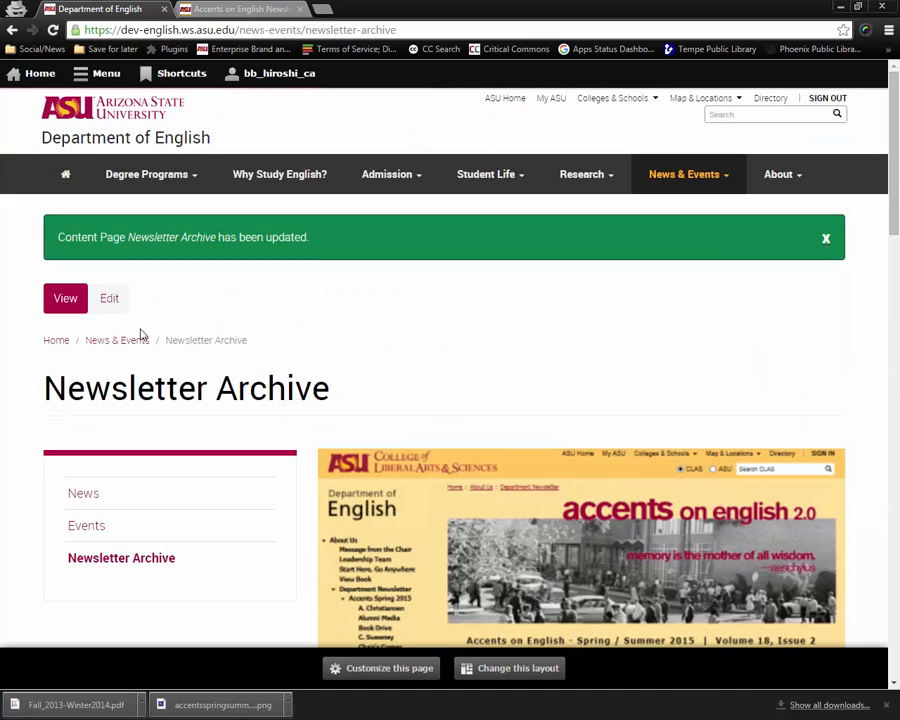
pyautogui.click(109, 300)
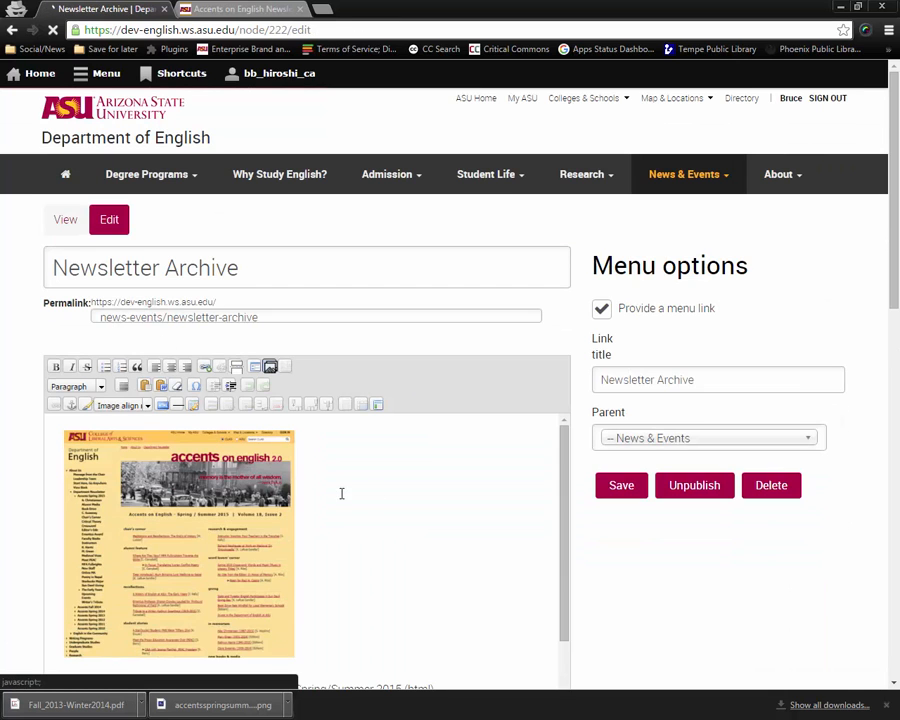
pyautogui.scroll(-3, 390, 504)
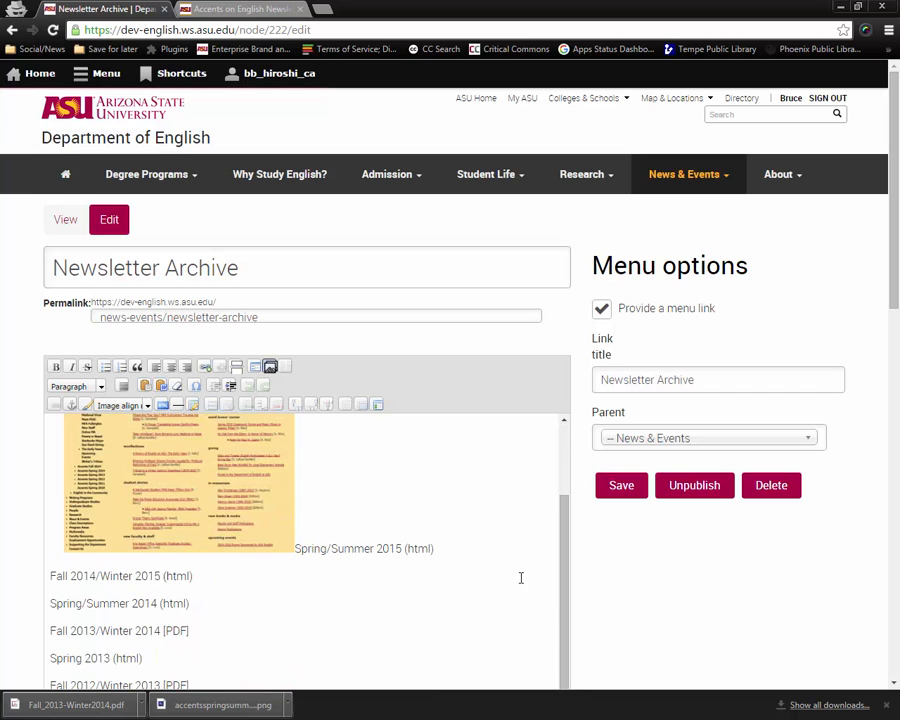
pyautogui.click(211, 511)
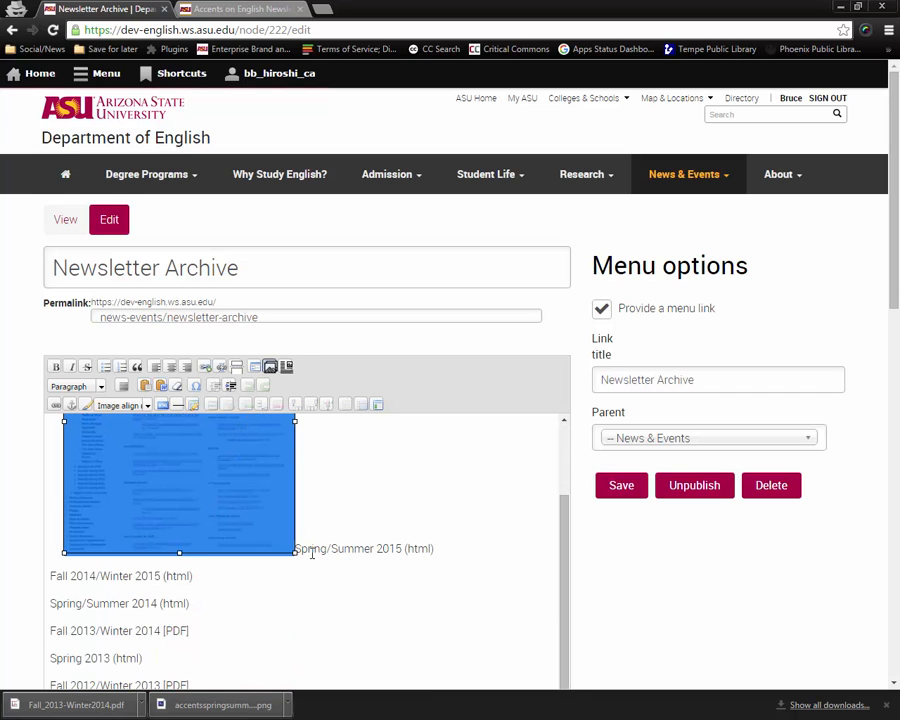
pyautogui.moveTo(294, 552); pyautogui.dragTo(208, 481)
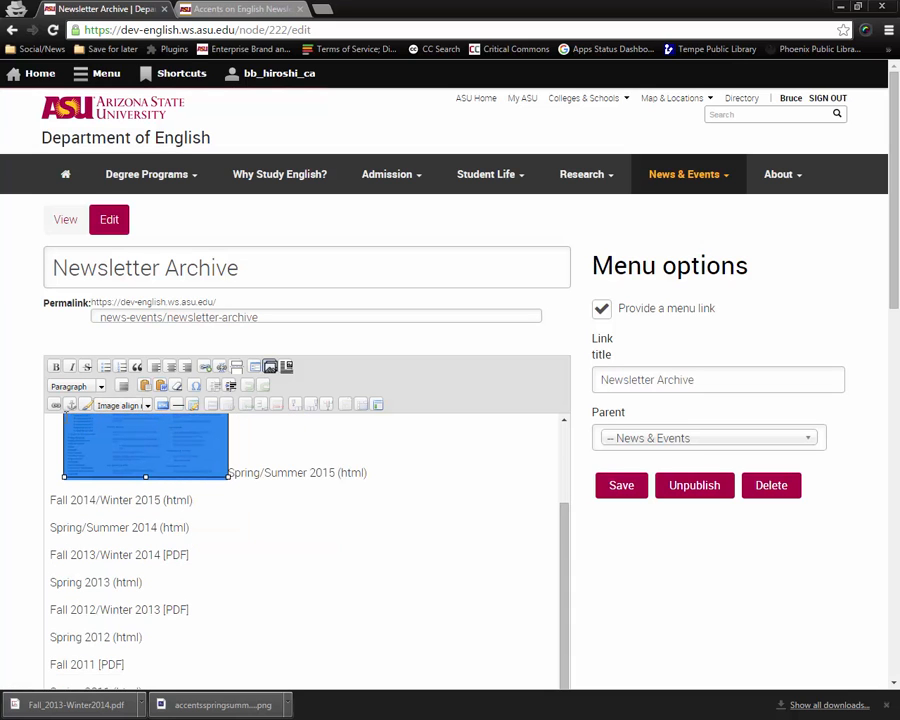
# Wrap the cover image in an image caption with Float set to Right.
pyautogui.click(288, 369)
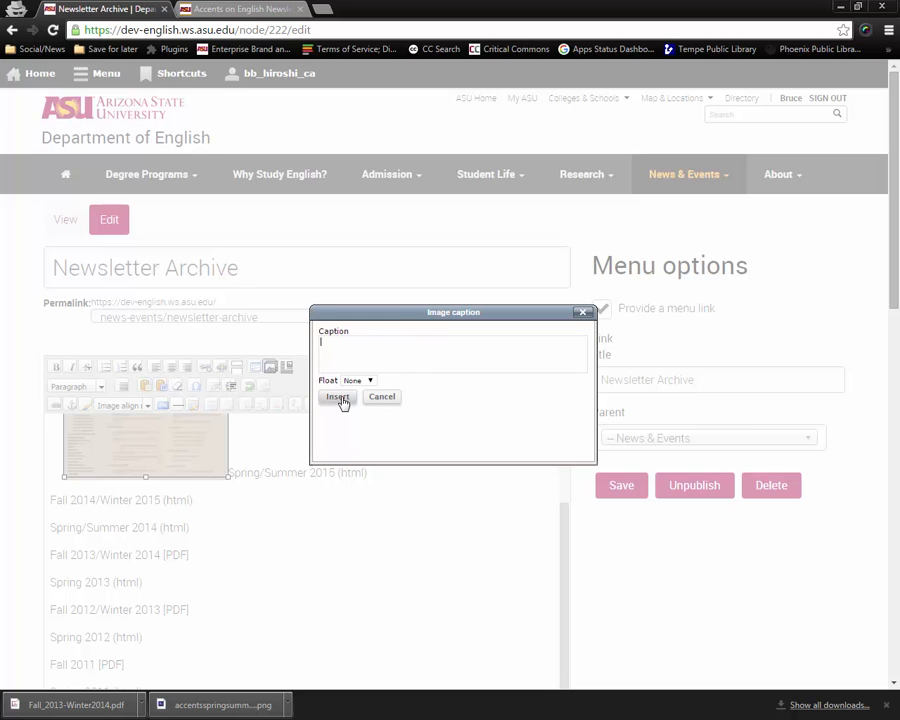
pyautogui.click(369, 381)
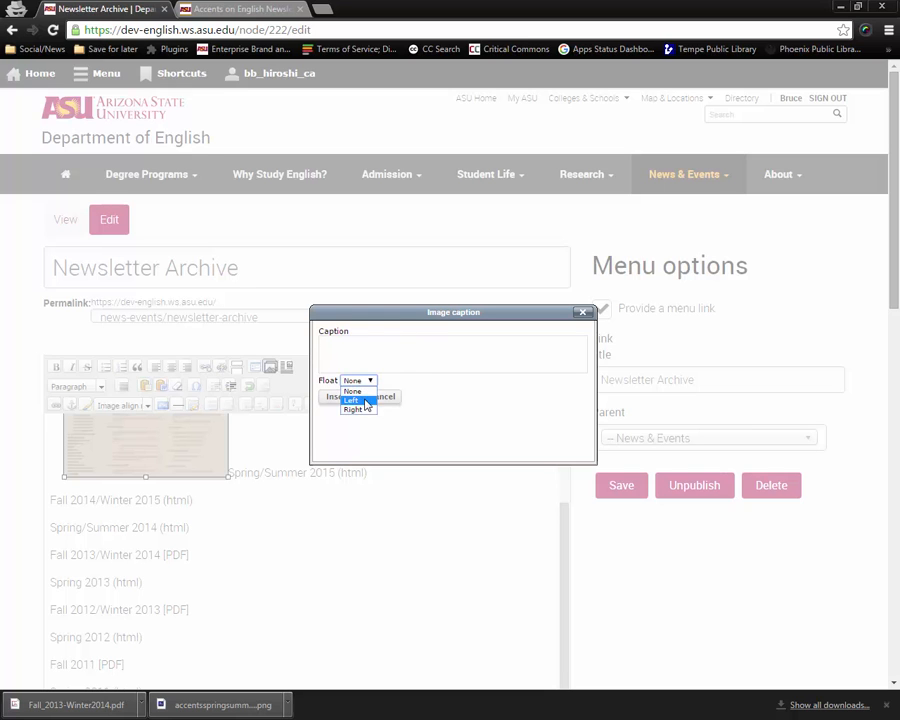
pyautogui.click(353, 410)
pyautogui.click(338, 400)
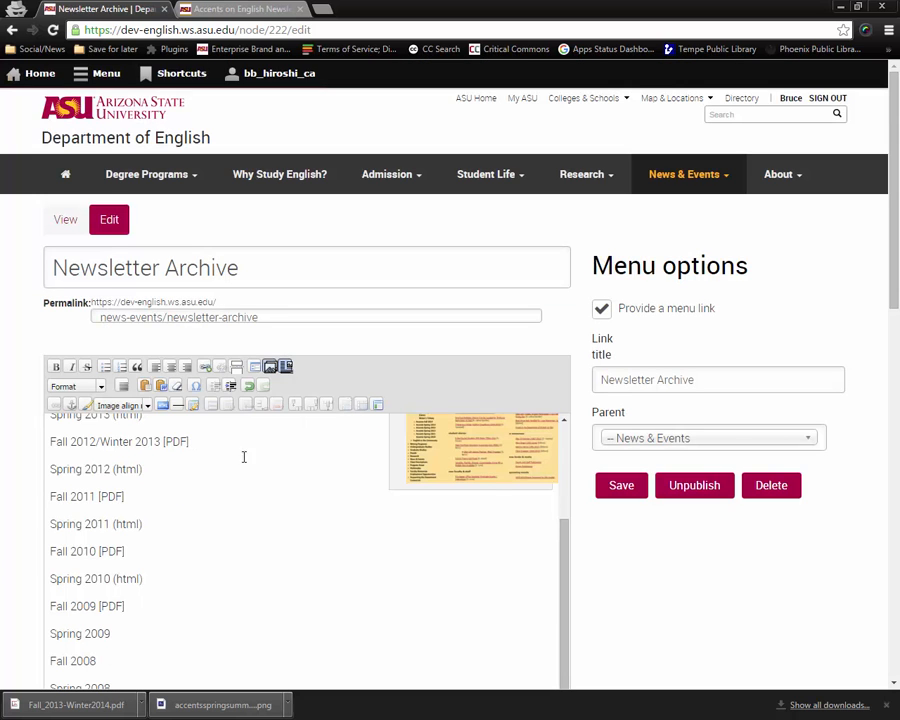
# Save the page again.
pyautogui.scroll(3, 256, 550)
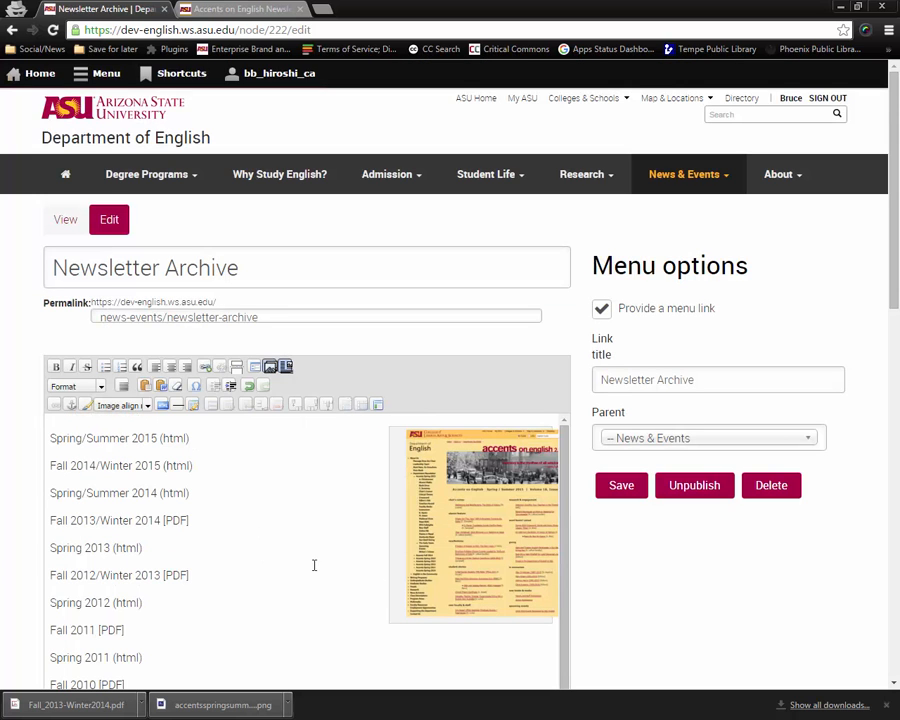
pyautogui.scroll(-5, 280, 555)
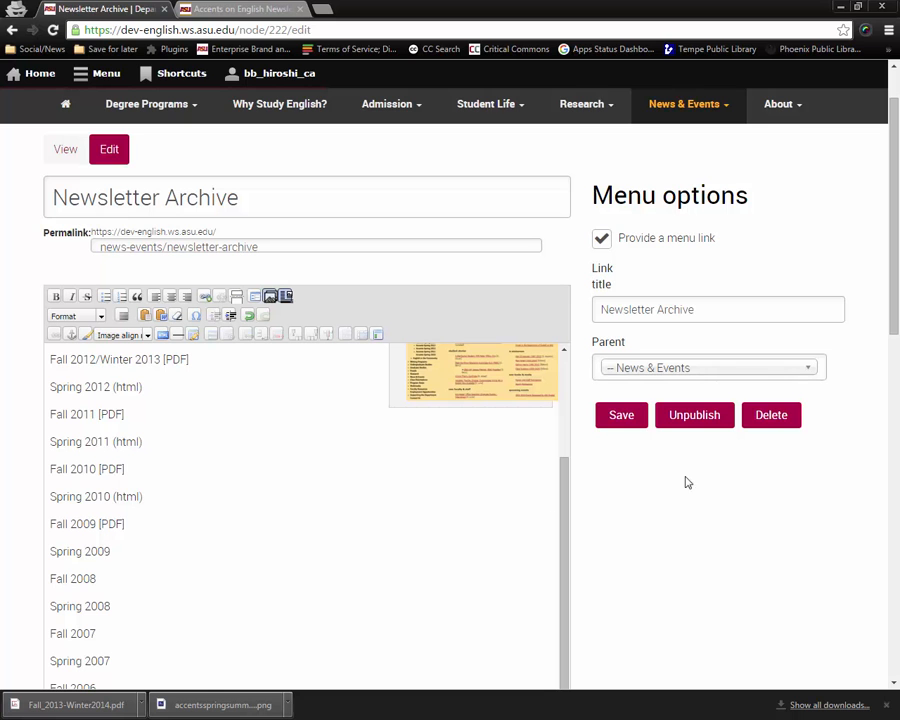
pyautogui.click(622, 416)
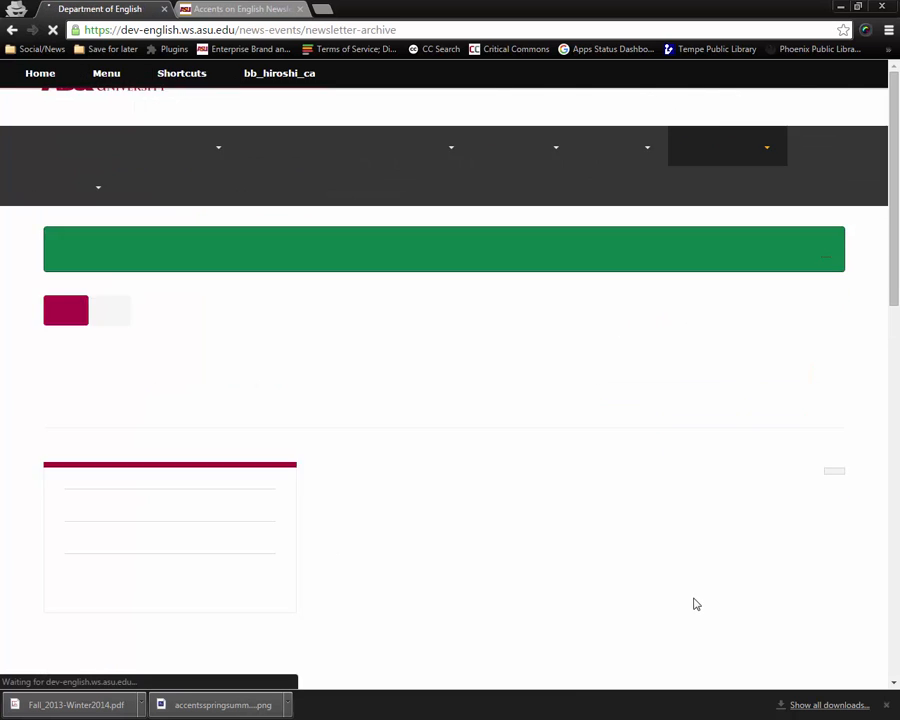
# Reopen the page for editing and set the cover image's caption to Accents on English, floated Right.
pyautogui.scroll(-3, 696, 604)
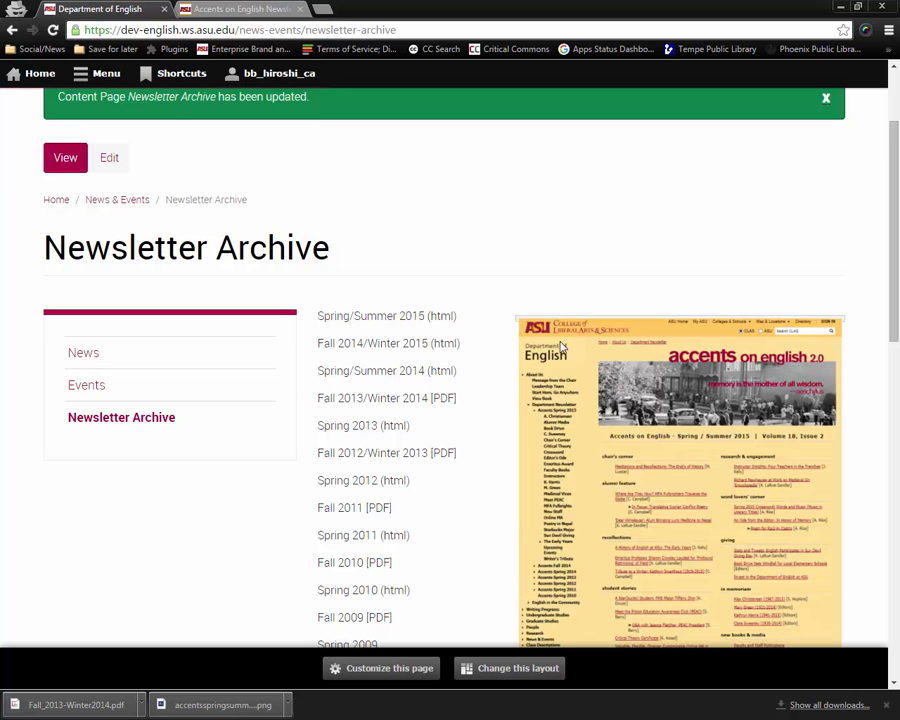
pyautogui.scroll(-3, 556, 380)
pyautogui.scroll(2, 546, 422)
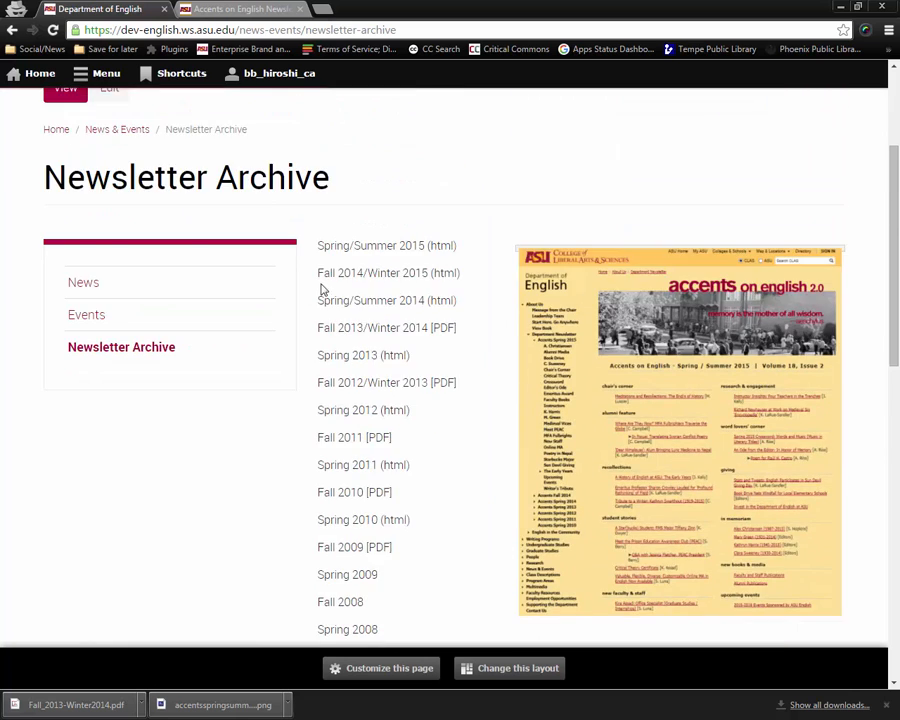
pyautogui.scroll(2, 338, 275)
pyautogui.click(112, 230)
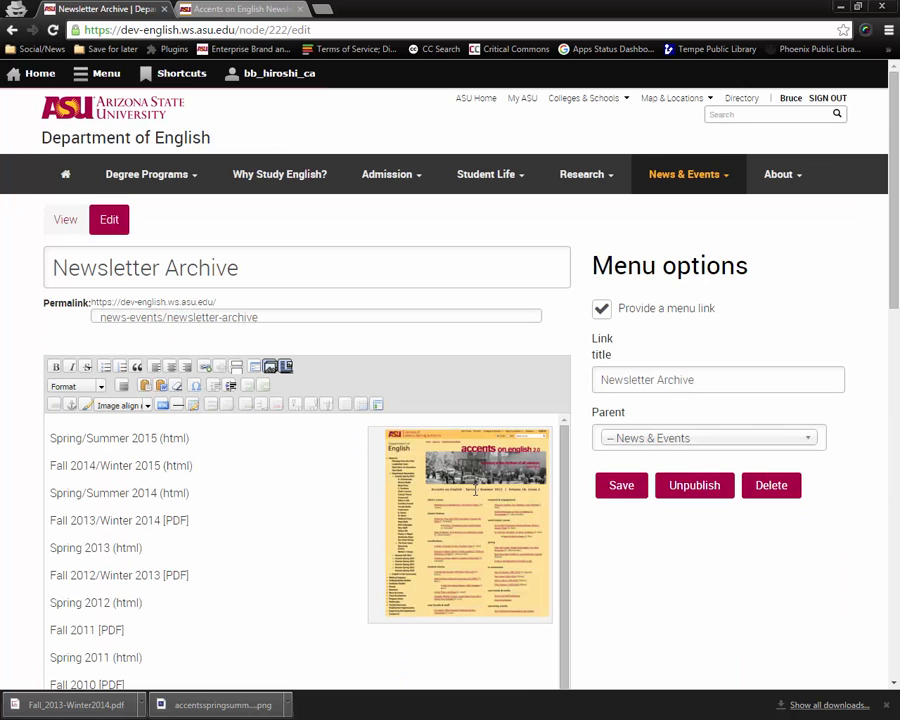
pyautogui.click(475, 490)
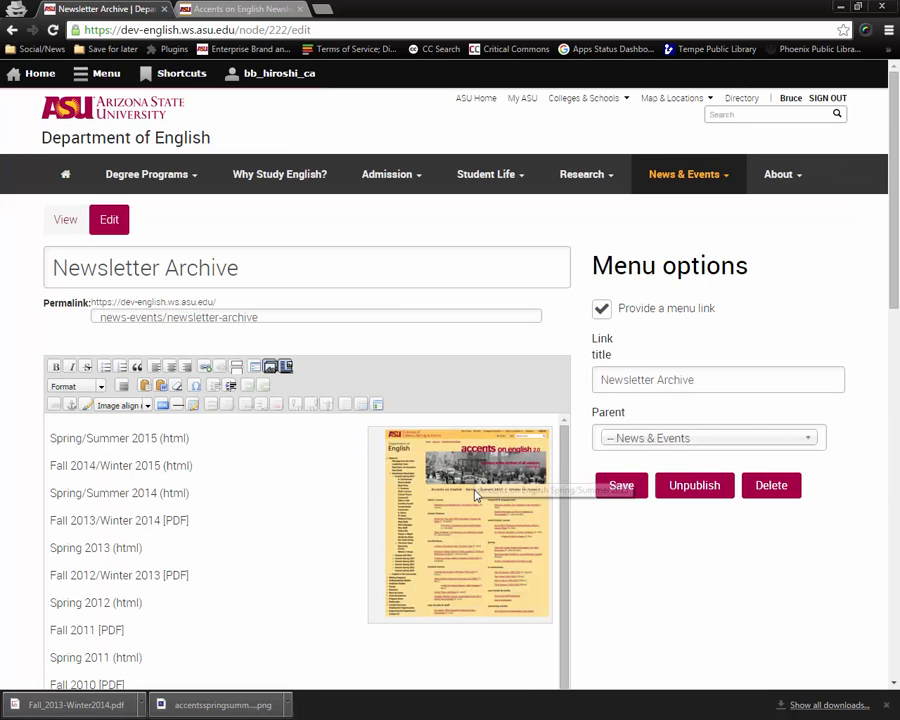
pyautogui.click(284, 366)
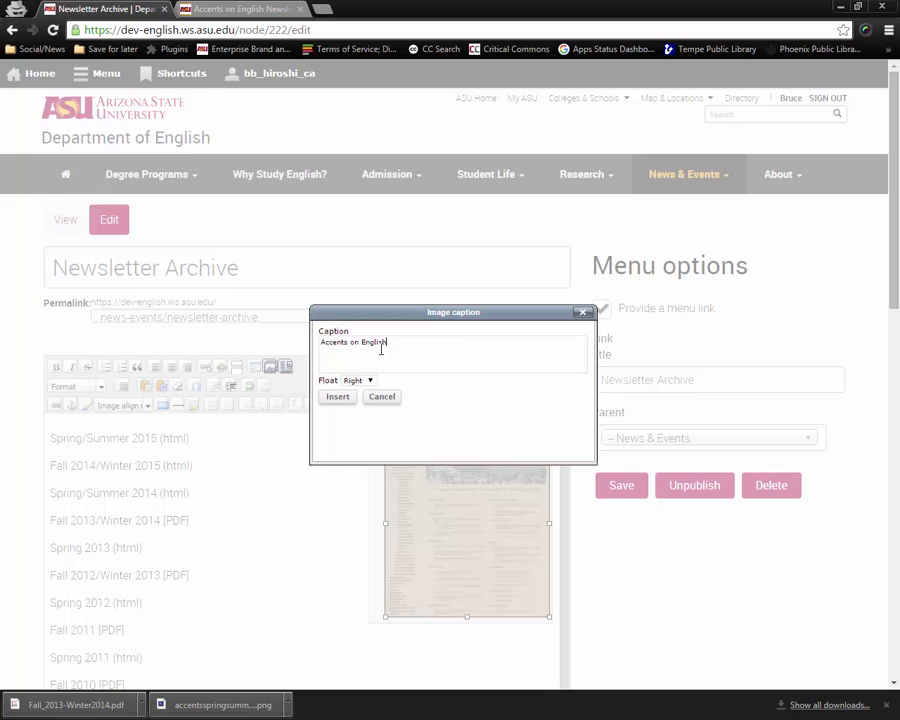
pyautogui.click(337, 399)
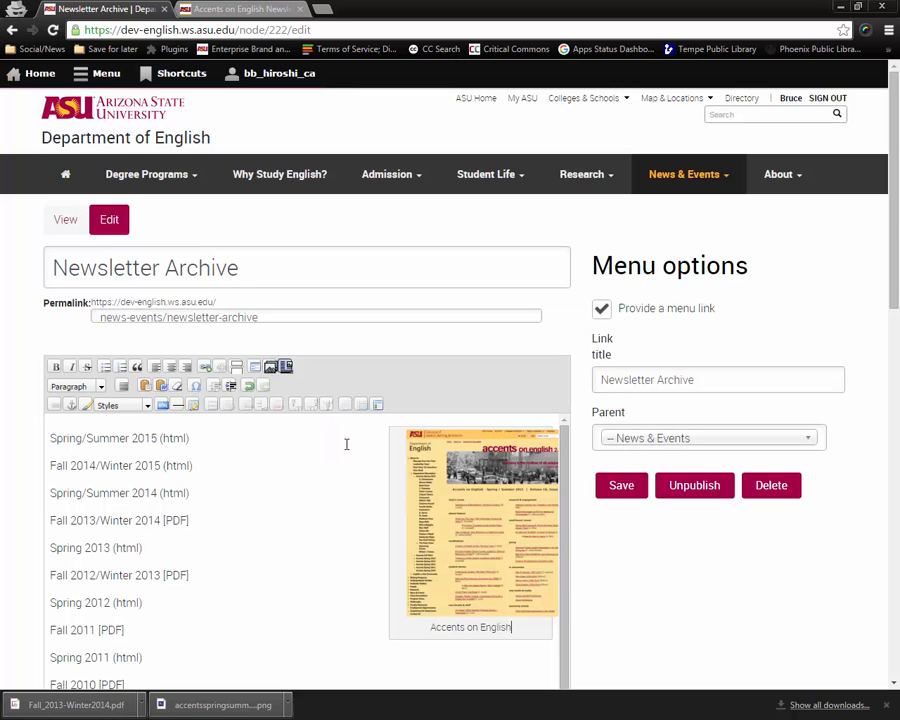
# Clear the alignment style from the captioned cover image.
pyautogui.click(420, 505)
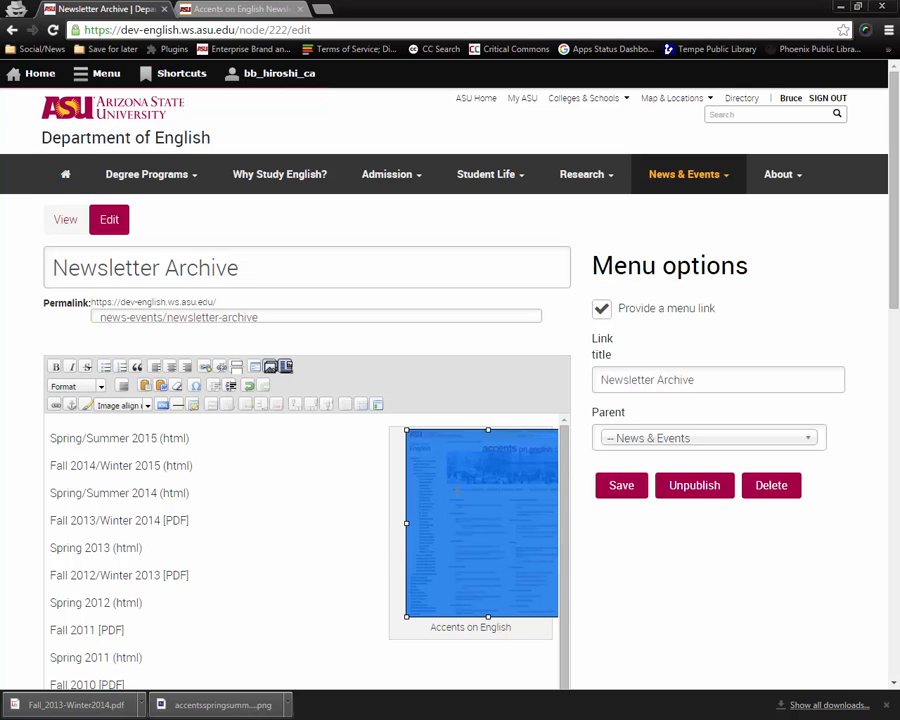
pyautogui.click(147, 406)
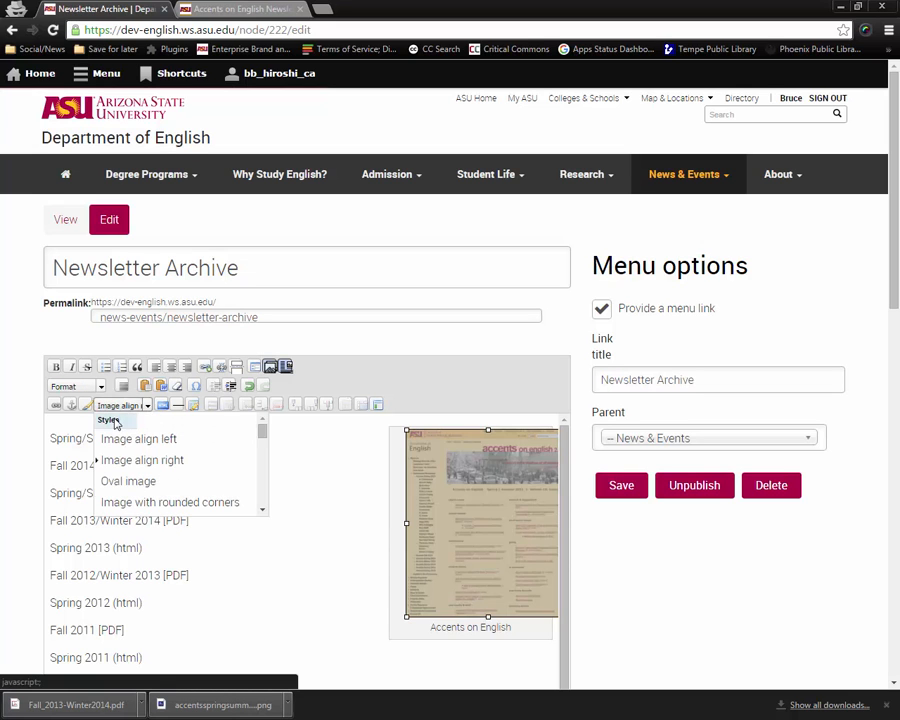
pyautogui.click(141, 420)
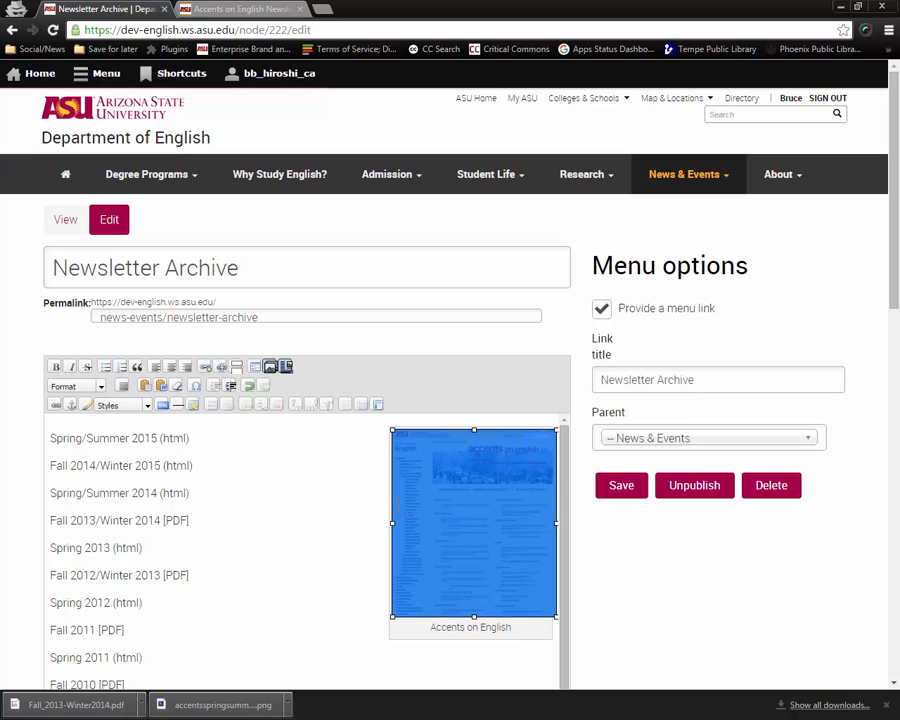
pyautogui.click(257, 460)
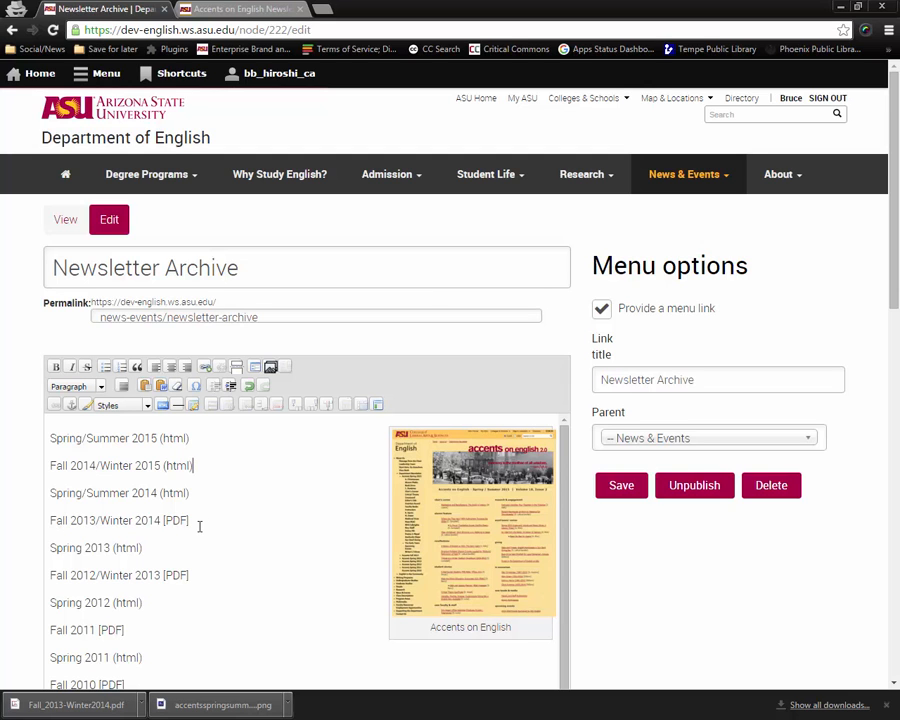
# Select the Fall 2013/Winter 2014 entry text and upload Fall_2013_Winter_2014.pdf through the media browser.
pyautogui.click(50, 519)
pyautogui.moveTo(163, 520); pyautogui.dragTo(50, 516)
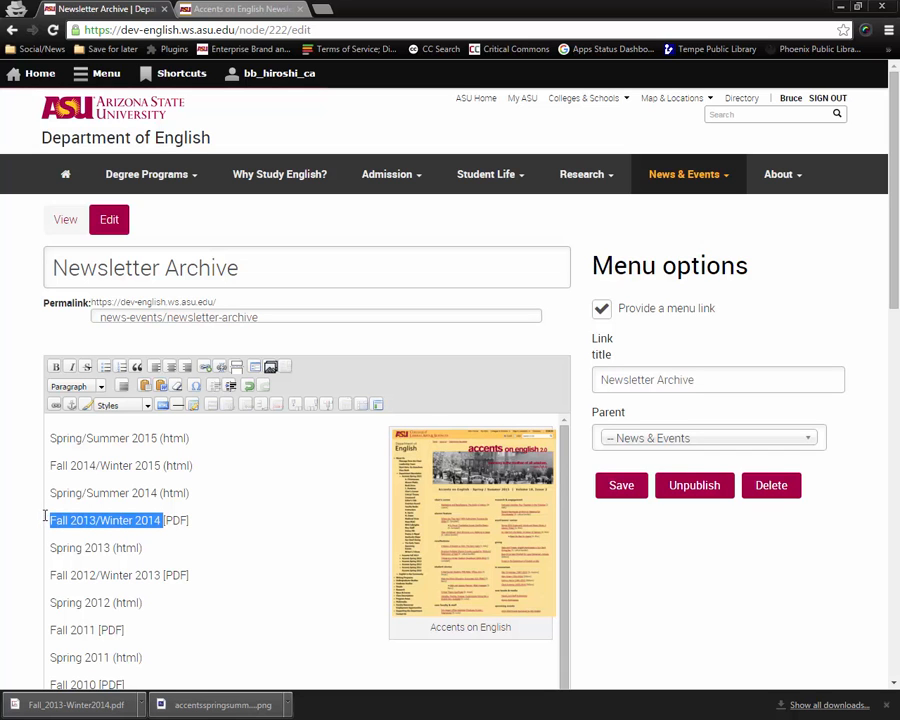
pyautogui.click(267, 369)
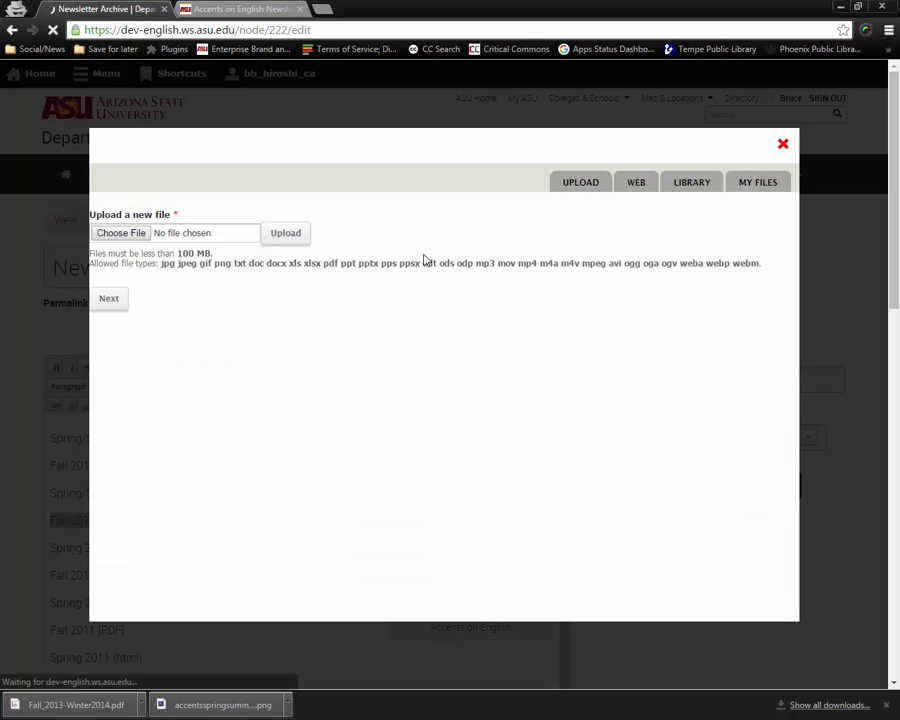
pyautogui.click(137, 233)
pyautogui.click(225, 232)
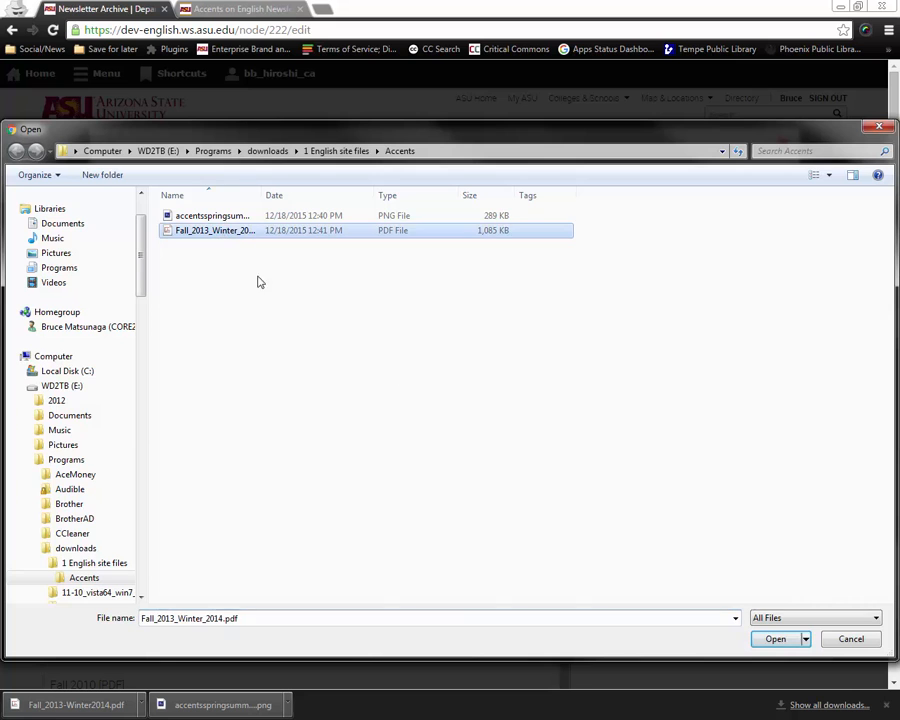
pyautogui.click(775, 639)
pyautogui.click(114, 303)
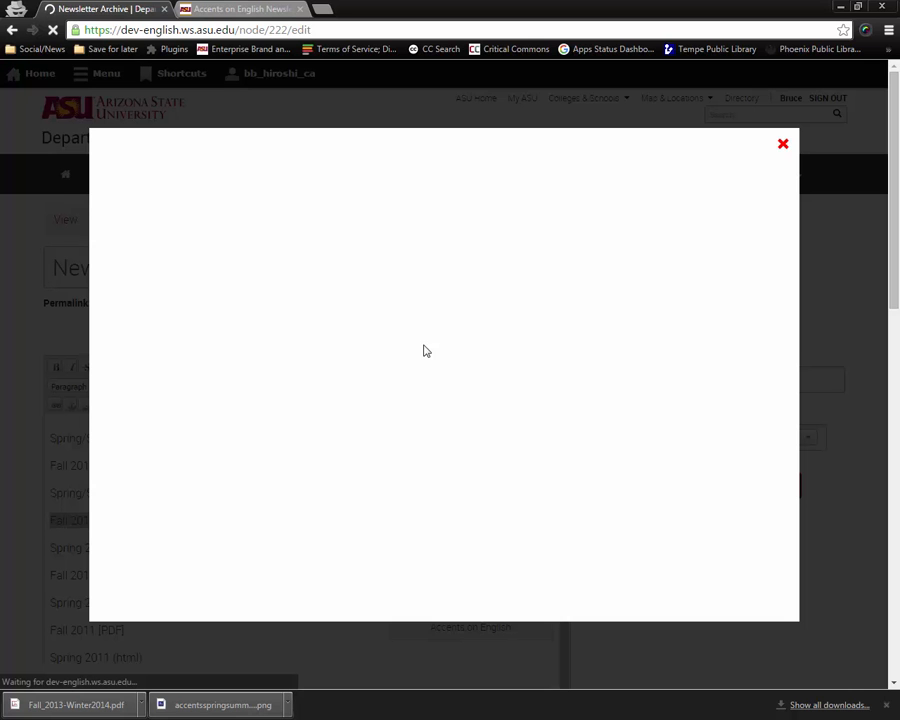
# Embed the uploaded PDF in place of the selected text with Display as set to Link.
pyautogui.click(190, 265)
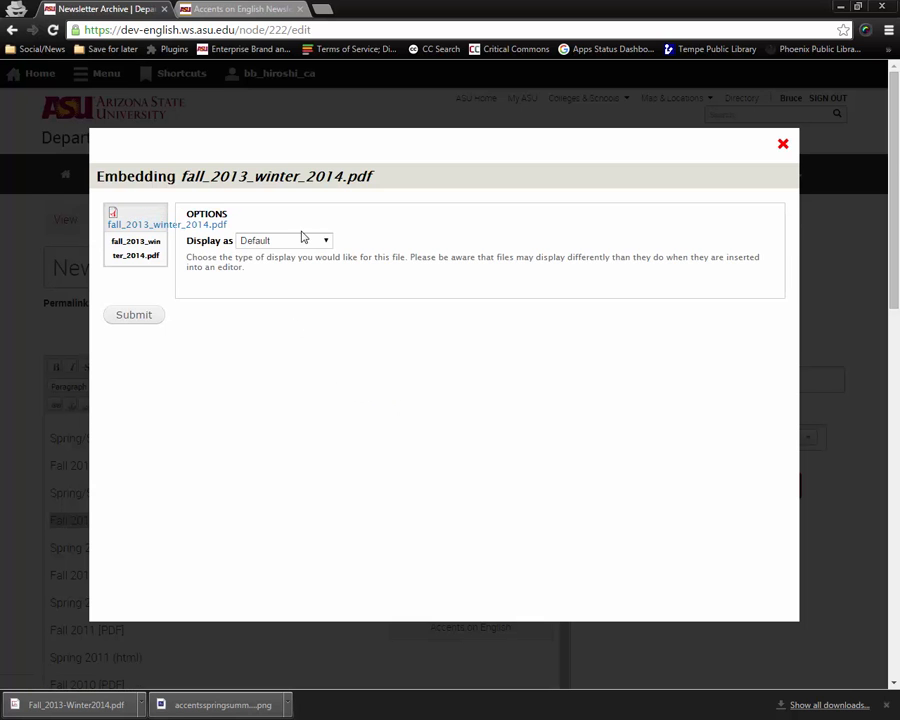
pyautogui.click(302, 240)
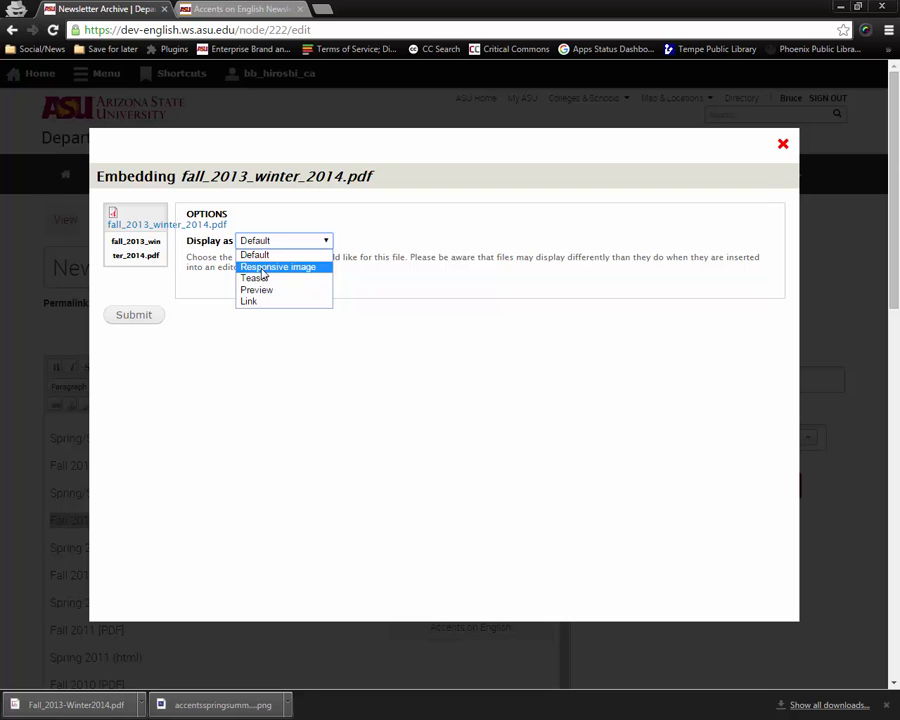
pyautogui.click(250, 302)
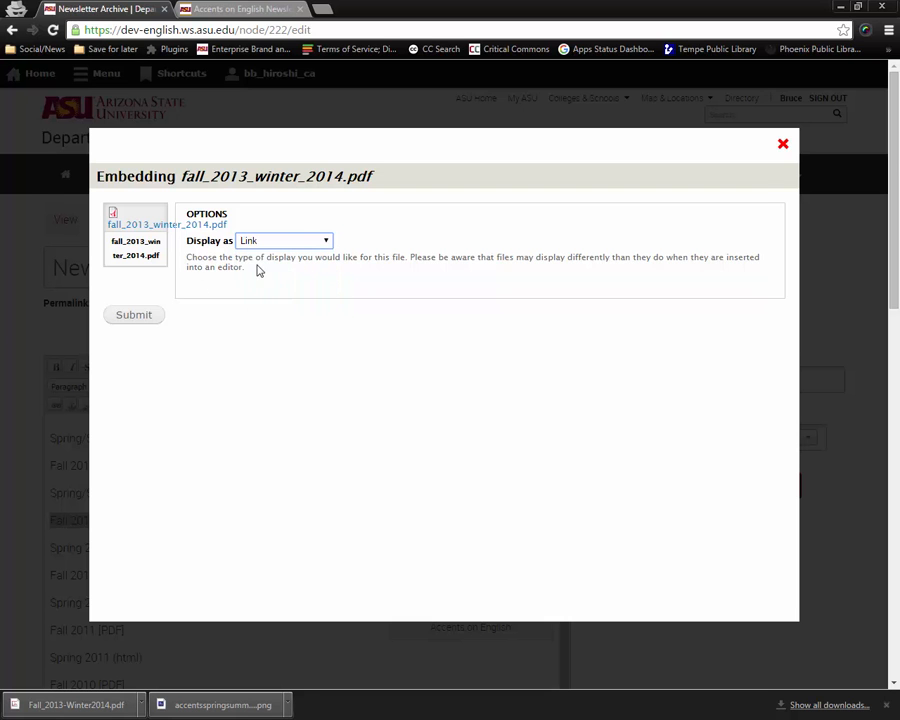
pyautogui.click(160, 314)
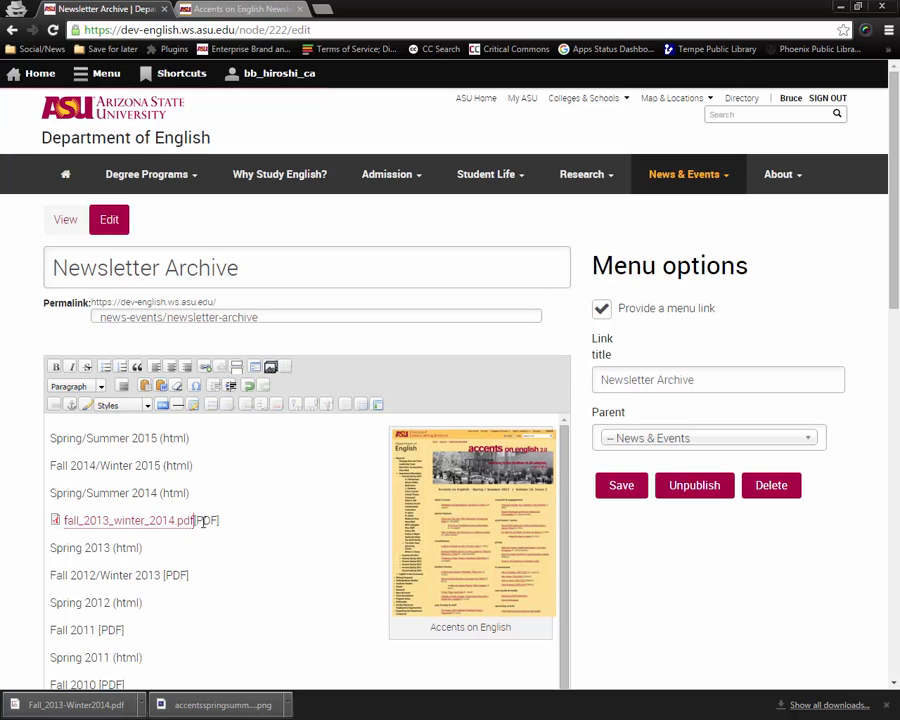
# Delete the leftover [PDF] label after the new PDF link and save the page.
pyautogui.scroll(-2, 294, 509)
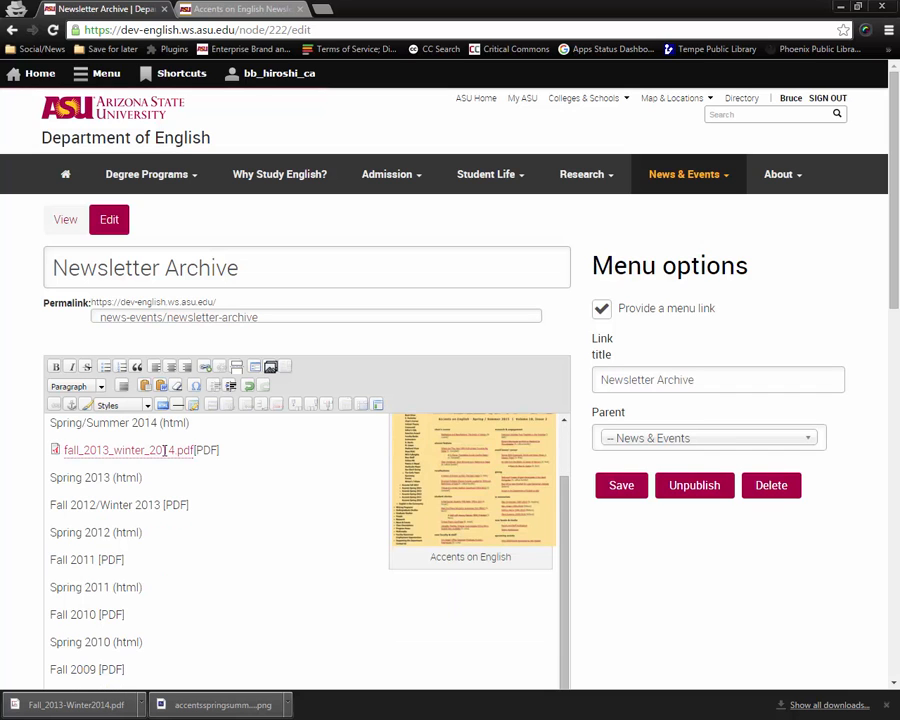
pyautogui.scroll(2, 266, 509)
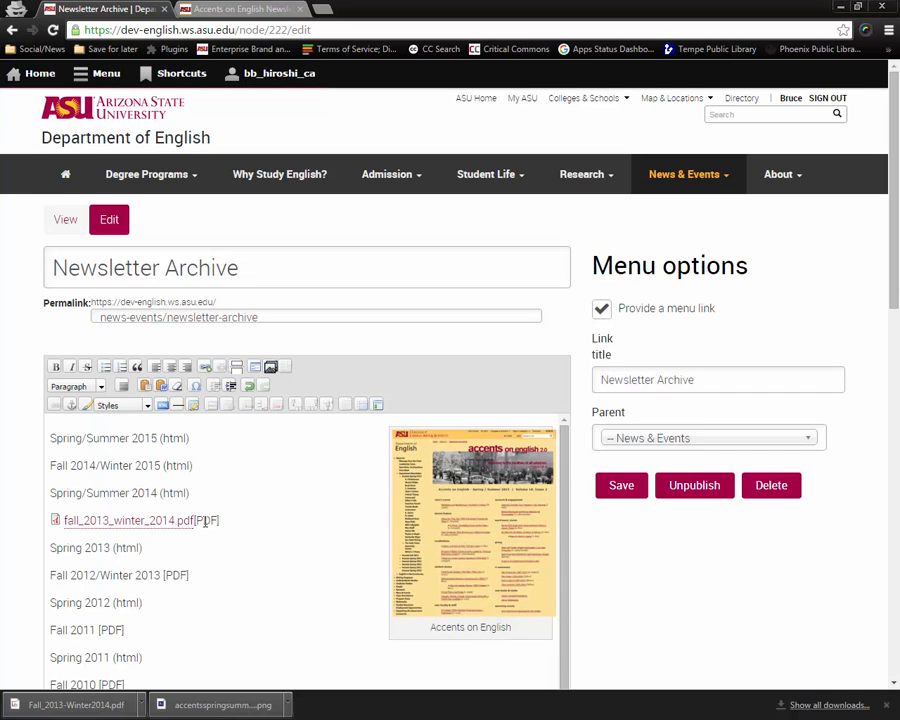
pyautogui.moveTo(219, 520); pyautogui.dragTo(195, 520)
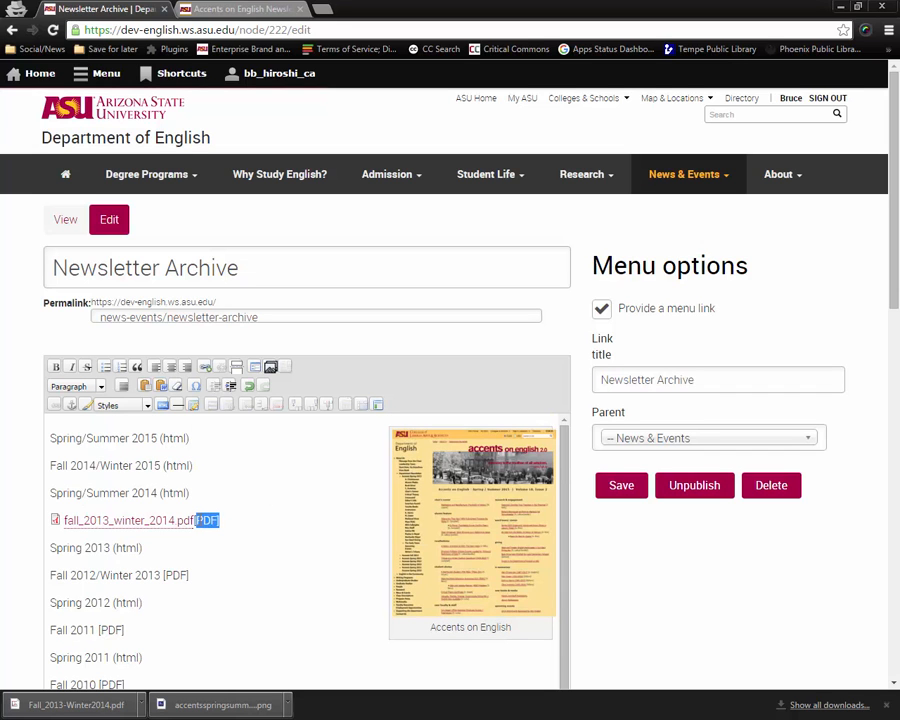
pyautogui.press('Delete')
pyautogui.click(271, 523)
pyautogui.click(617, 500)
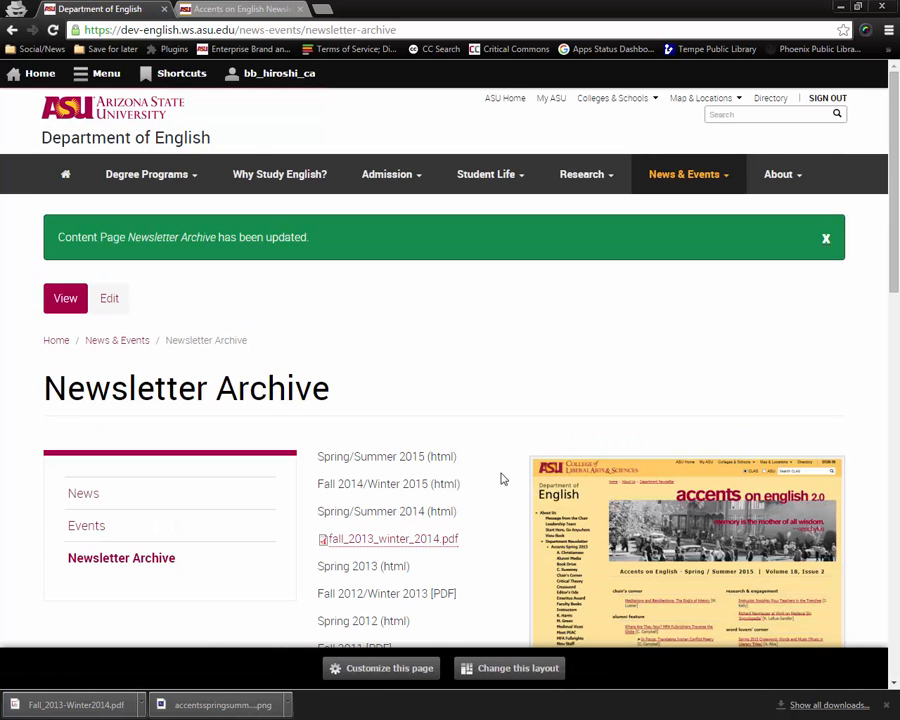
# Test the fall_2013_winter_2014.pdf link on the published page and return to the archive.
pyautogui.scroll(-2, 503, 479)
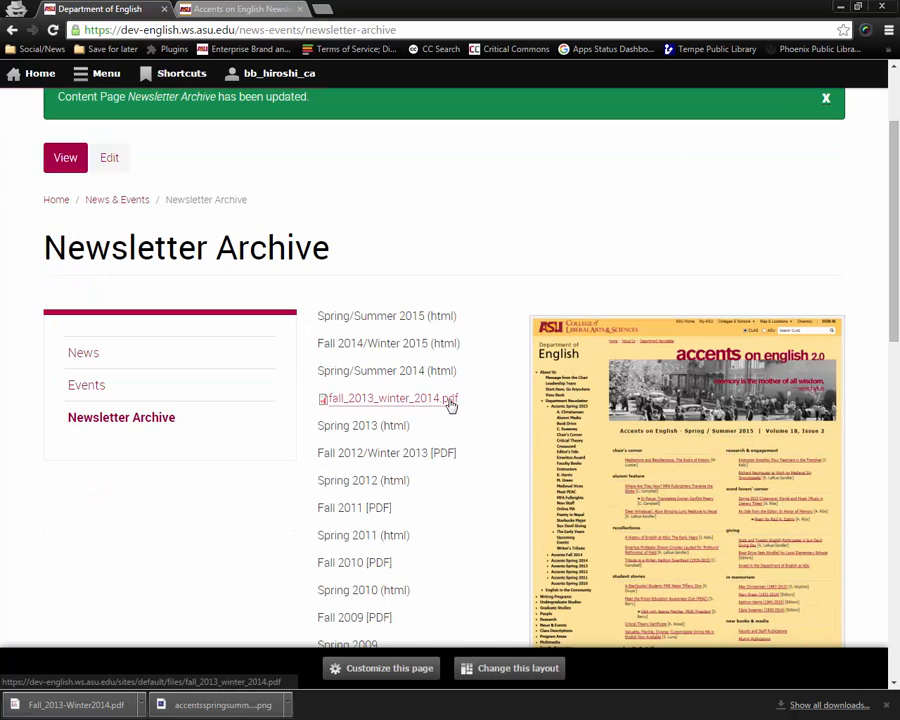
pyautogui.scroll(-3, 419, 455)
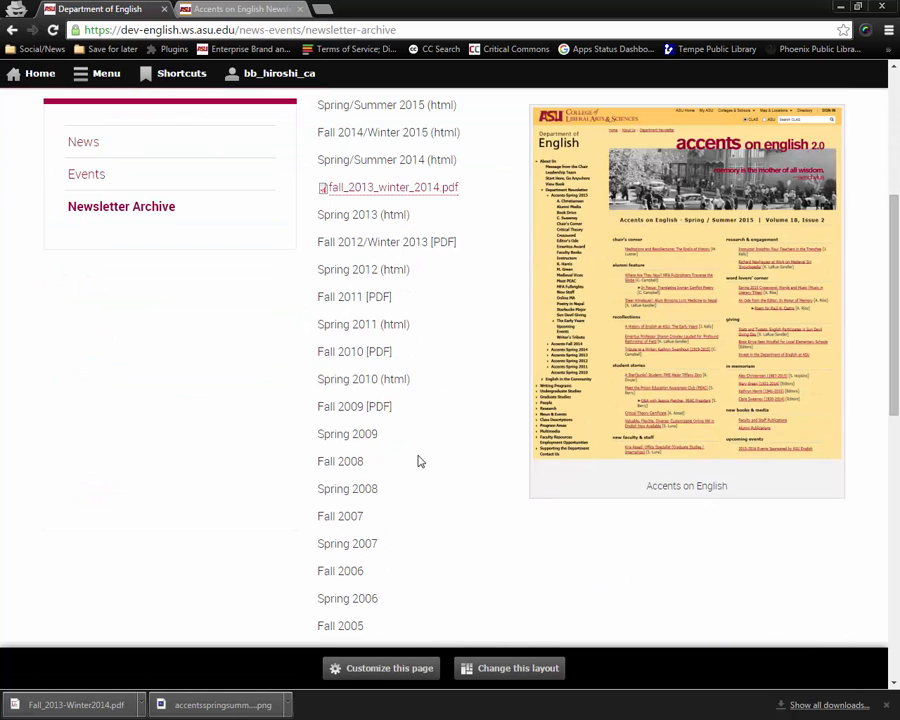
pyautogui.scroll(2, 419, 461)
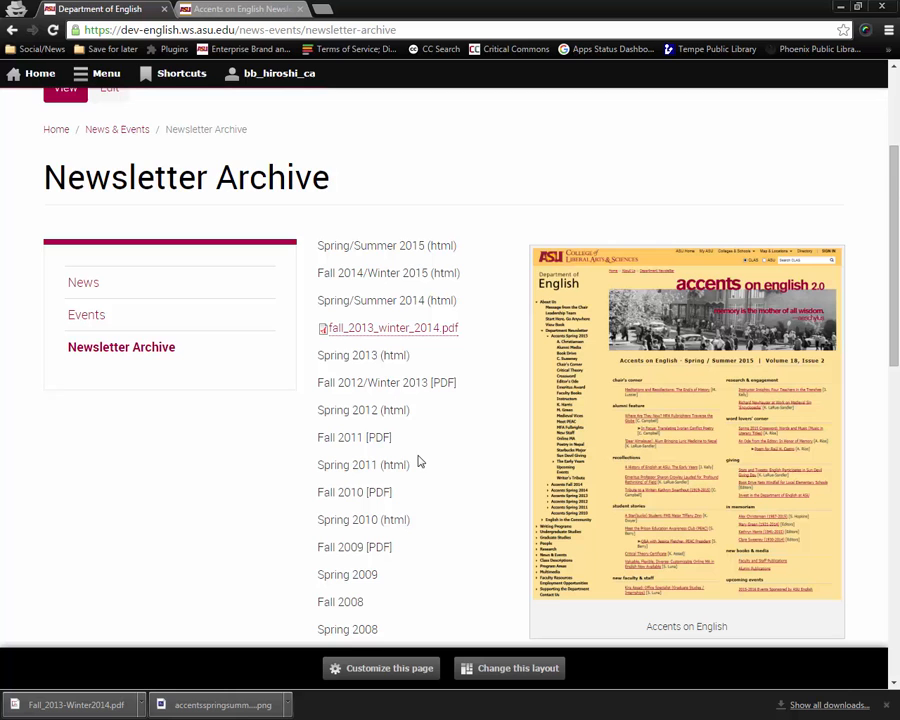
pyautogui.click(386, 338)
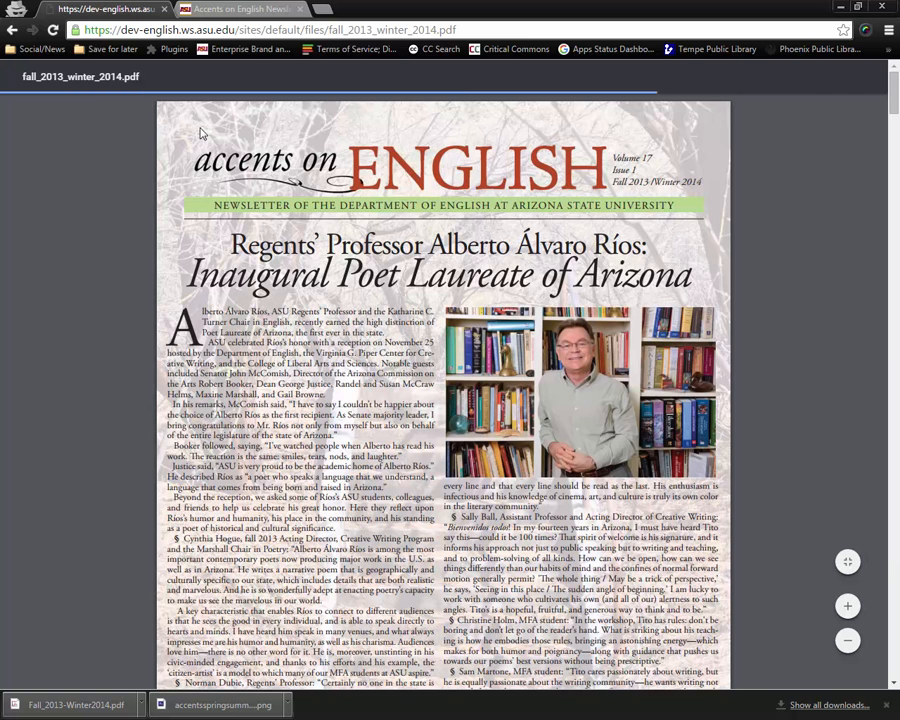
pyautogui.click(13, 30)
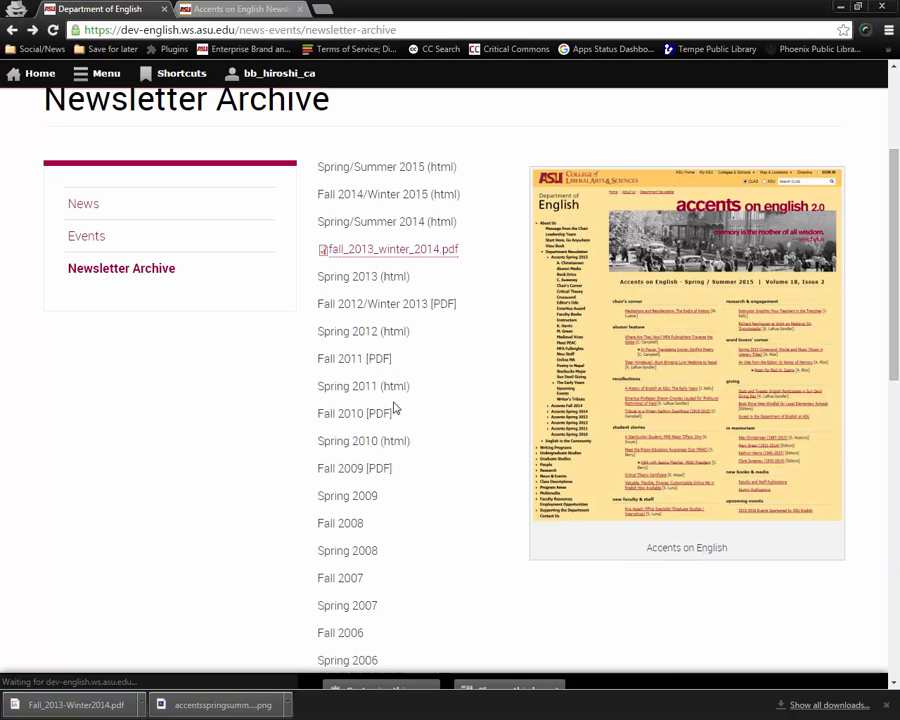
pyautogui.scroll(2, 475, 470)
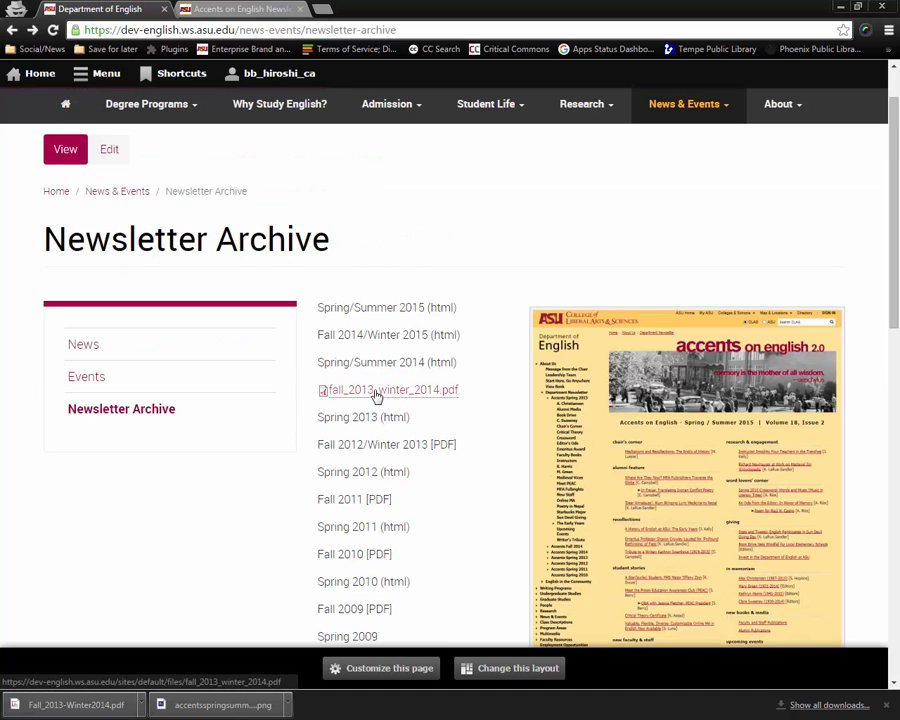
# Reopen the page for editing and inspect the PDF link's Linkit options without changing them.
pyautogui.click(108, 155)
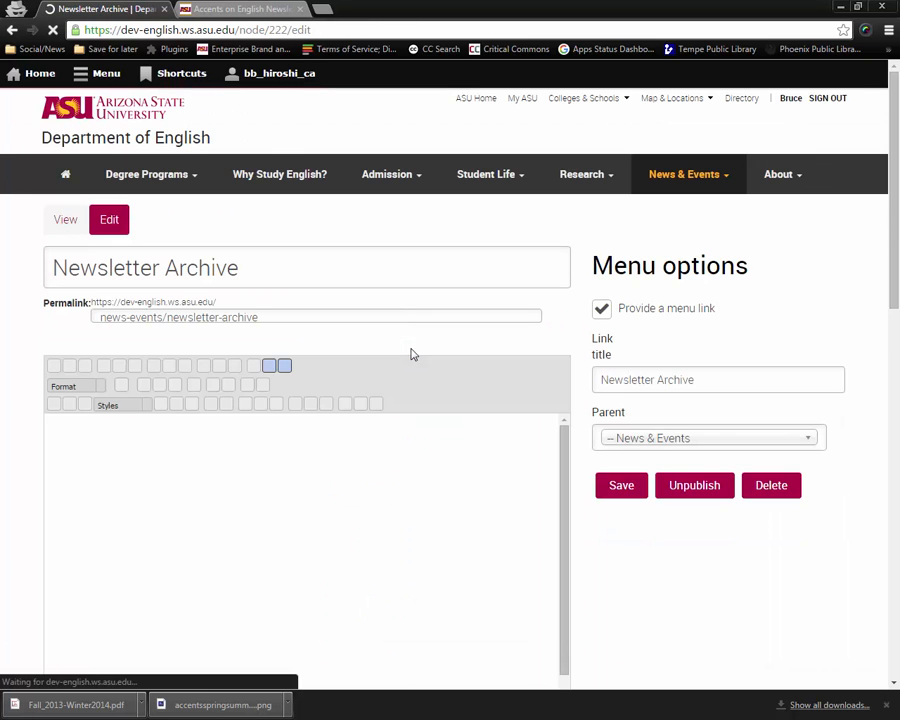
pyautogui.scroll(-1, 271, 462)
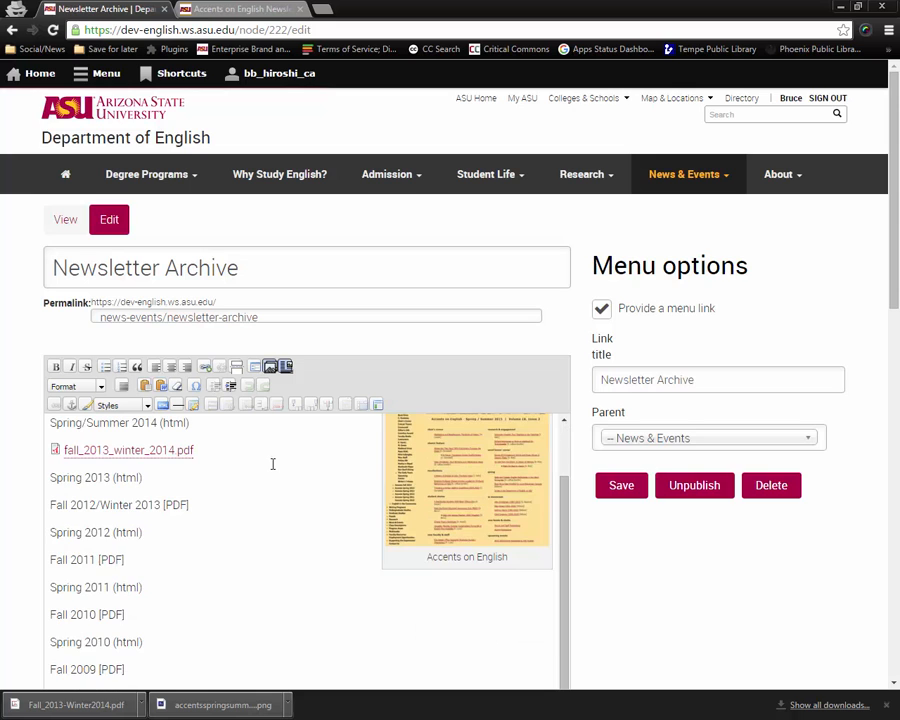
pyautogui.scroll(-1, 658, 585)
pyautogui.scroll(-1, 658, 585)
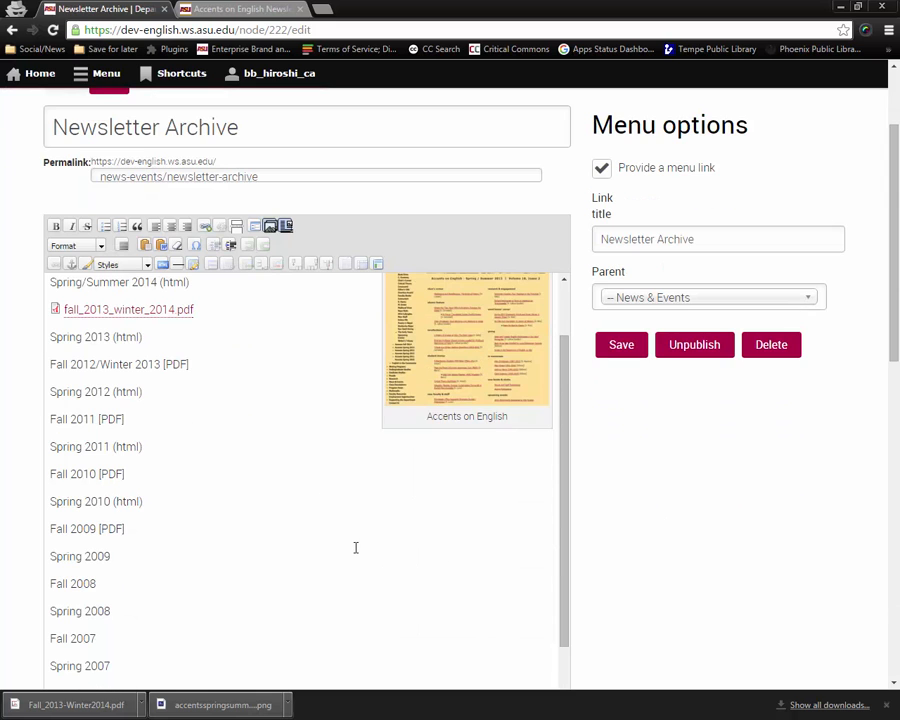
pyautogui.scroll(3, 348, 543)
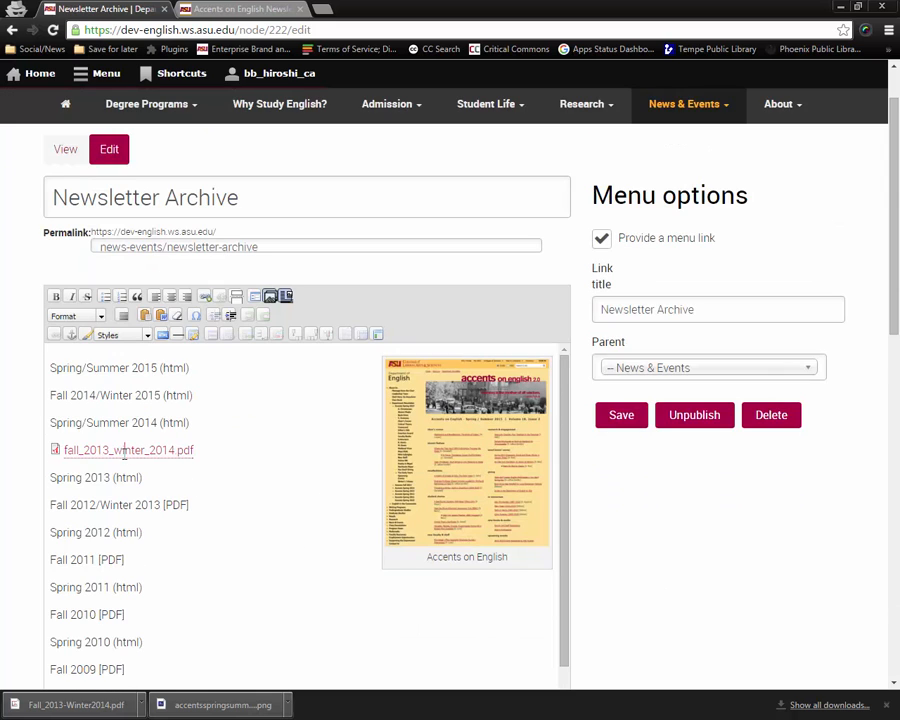
pyautogui.click(128, 453)
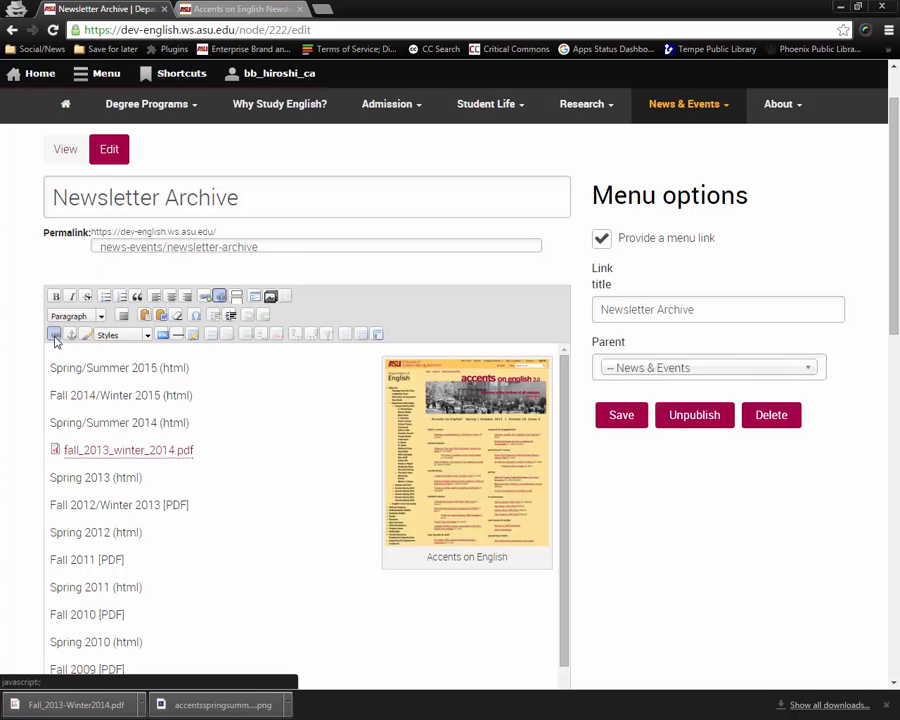
pyautogui.click(204, 298)
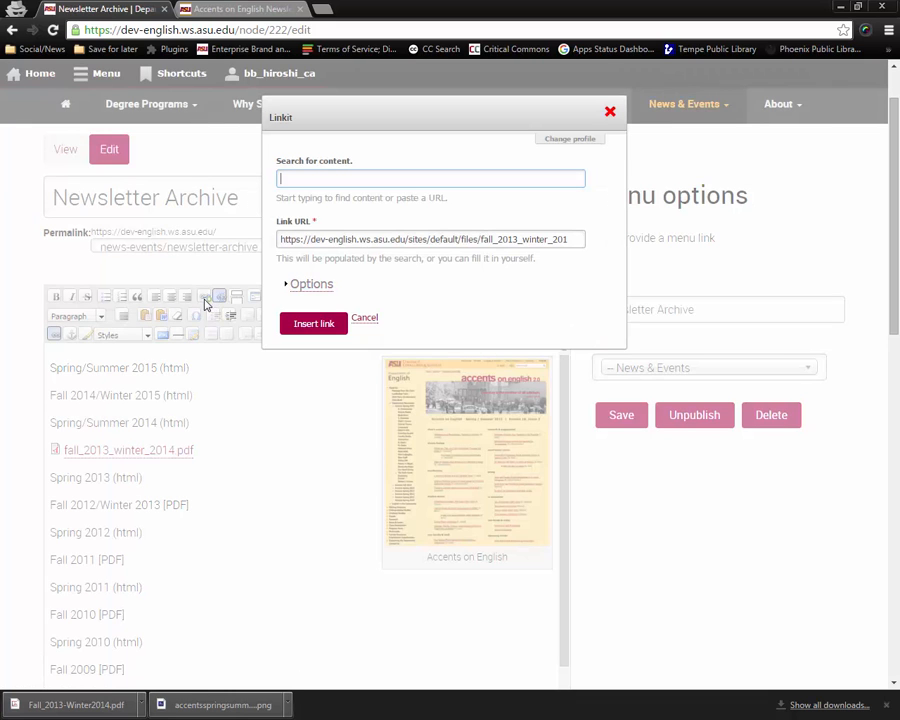
pyautogui.click(324, 286)
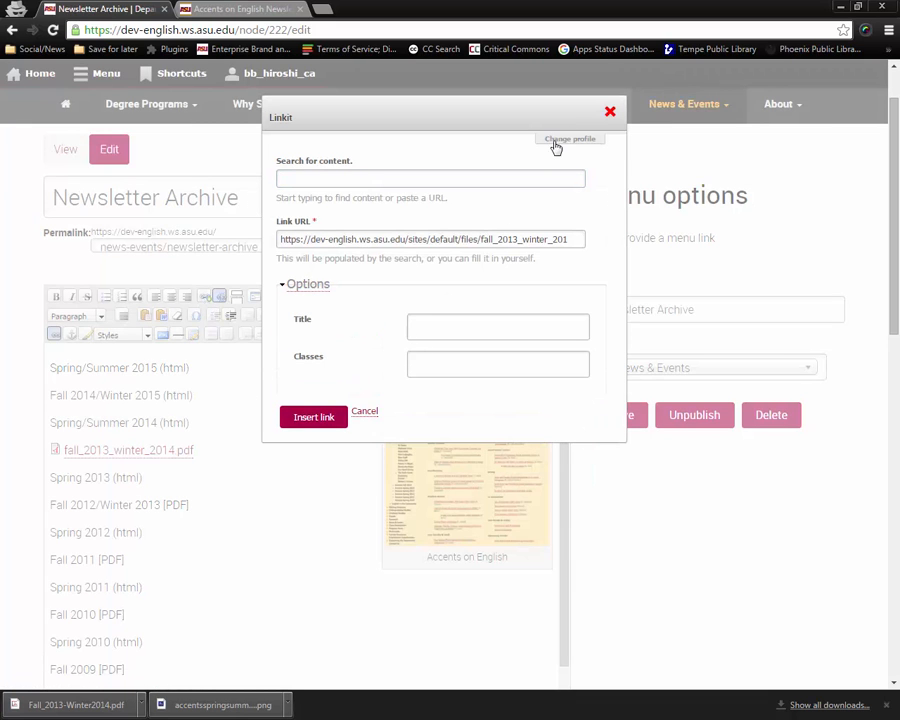
pyautogui.click(611, 111)
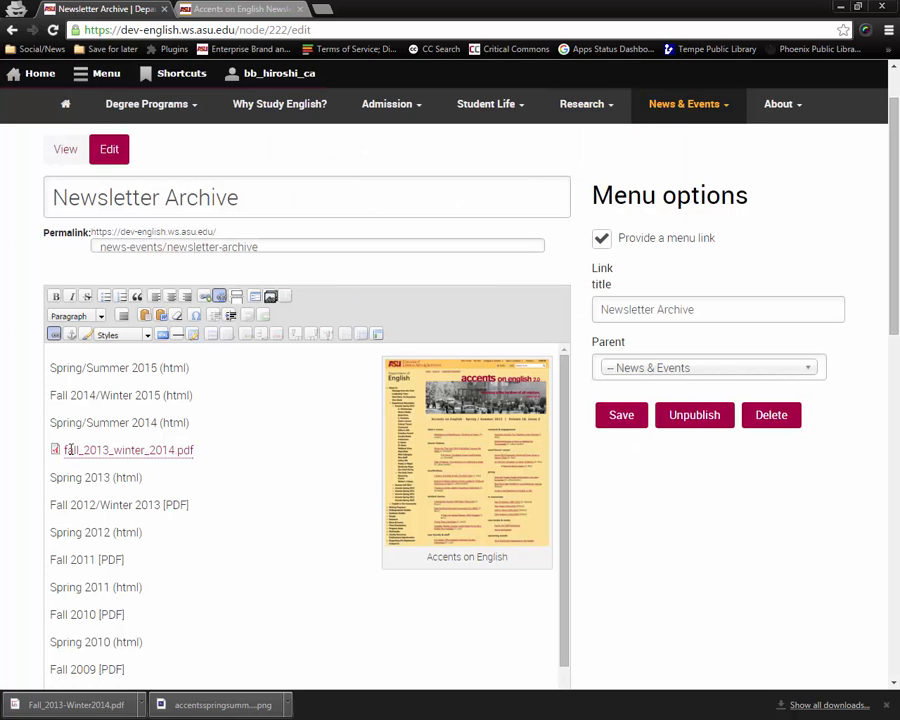
# Set the PDF link's target to Open Link in a New Window, update it, and save the page.
pyautogui.click(53, 336)
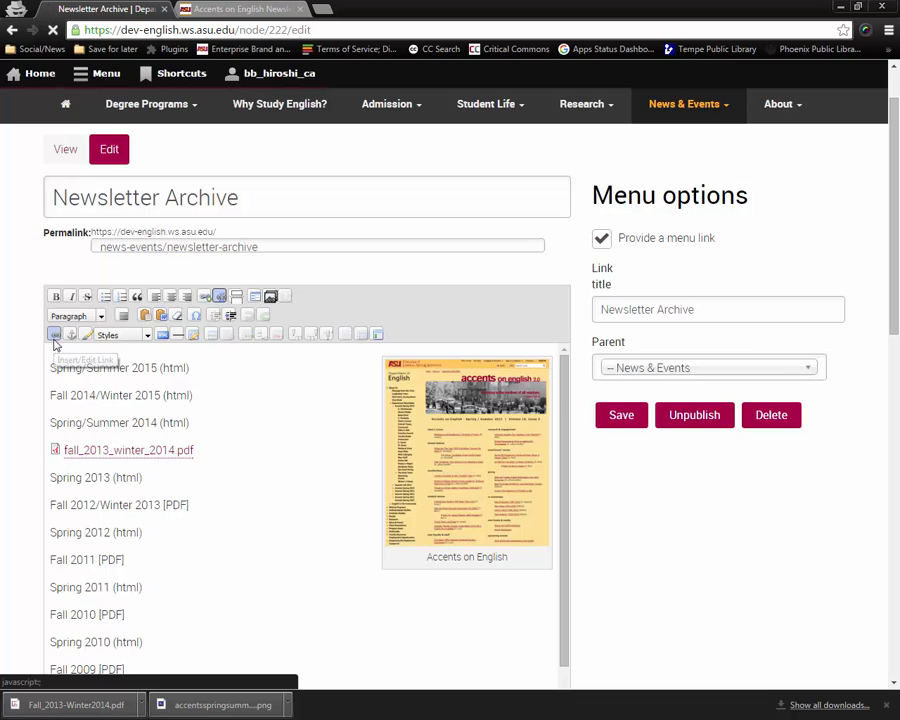
pyautogui.click(424, 368)
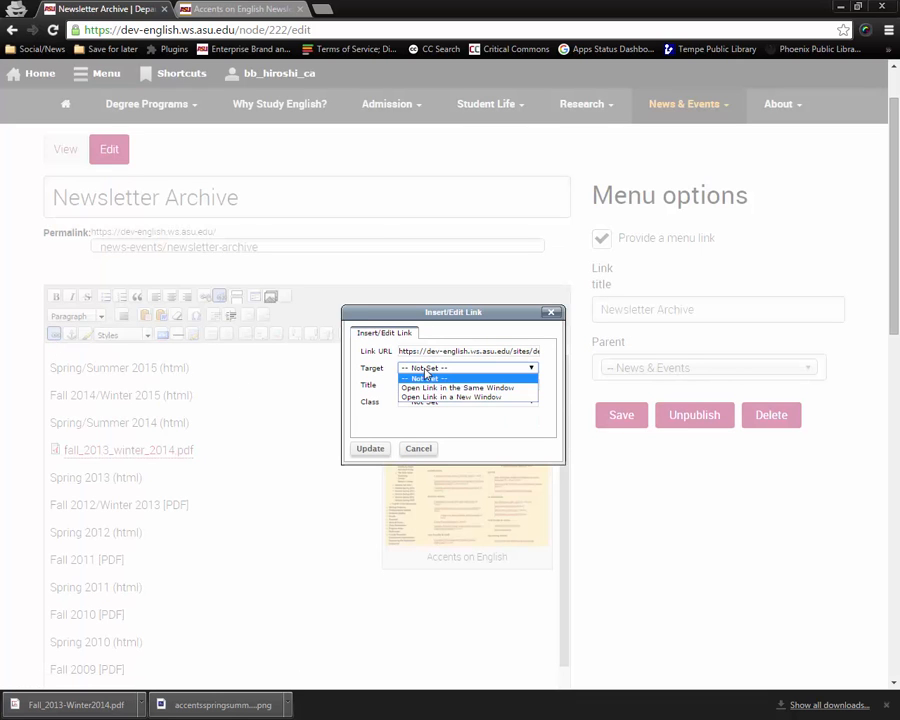
pyautogui.click(461, 398)
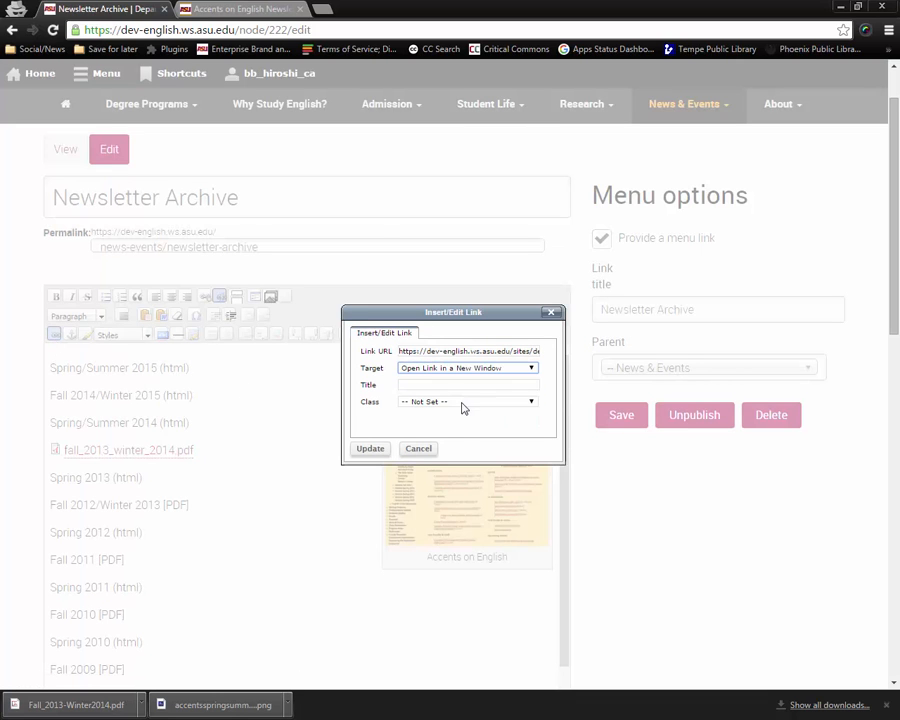
pyautogui.click(370, 448)
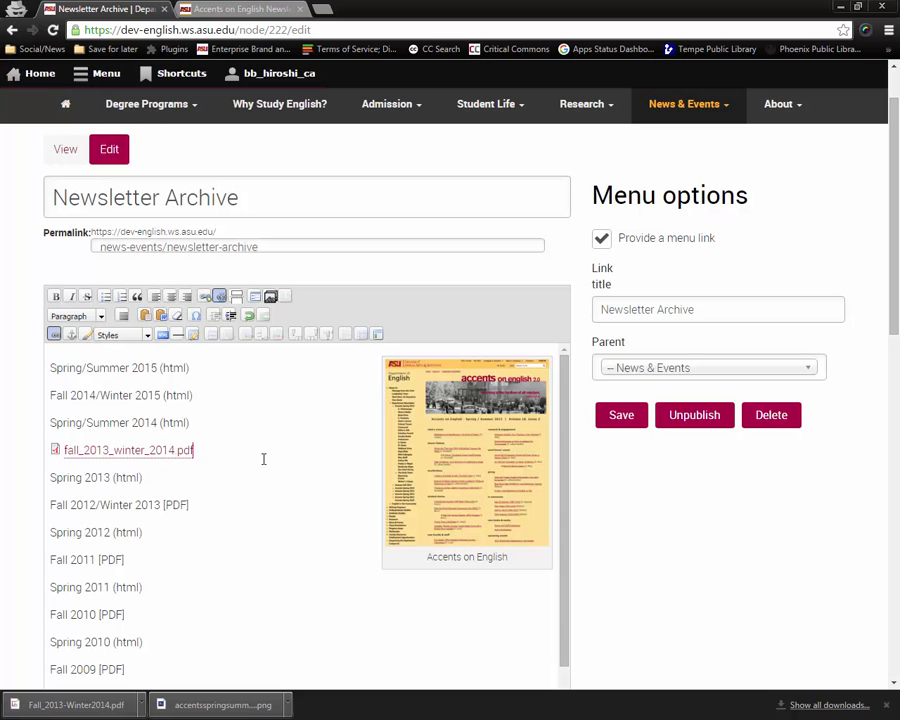
pyautogui.click(617, 428)
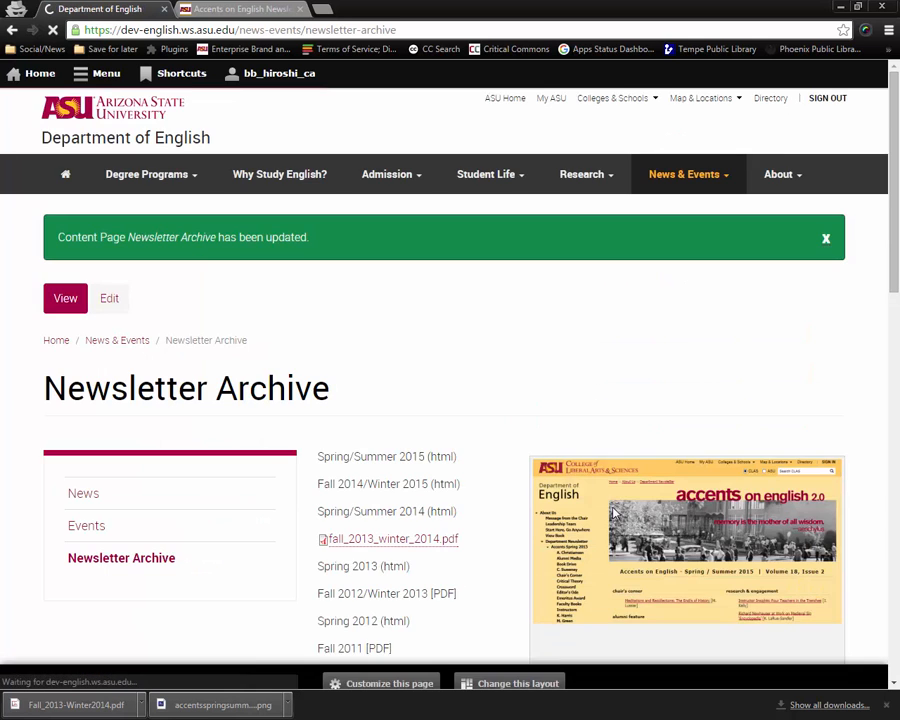
# Test that the PDF link opens in a new tab, then close that tab and review the page.
pyautogui.scroll(-3, 468, 458)
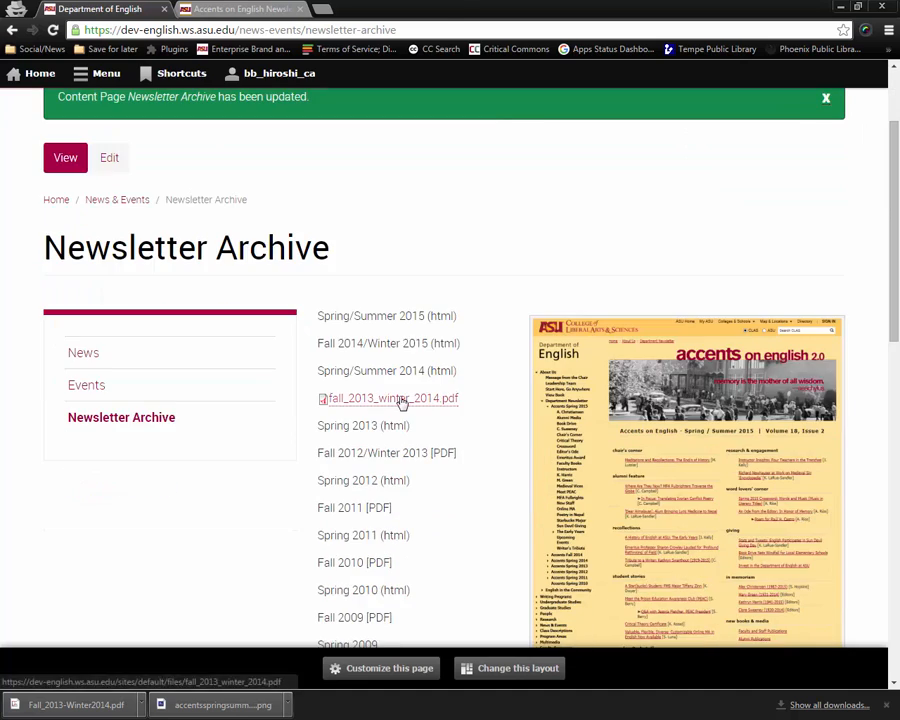
pyautogui.click(401, 402)
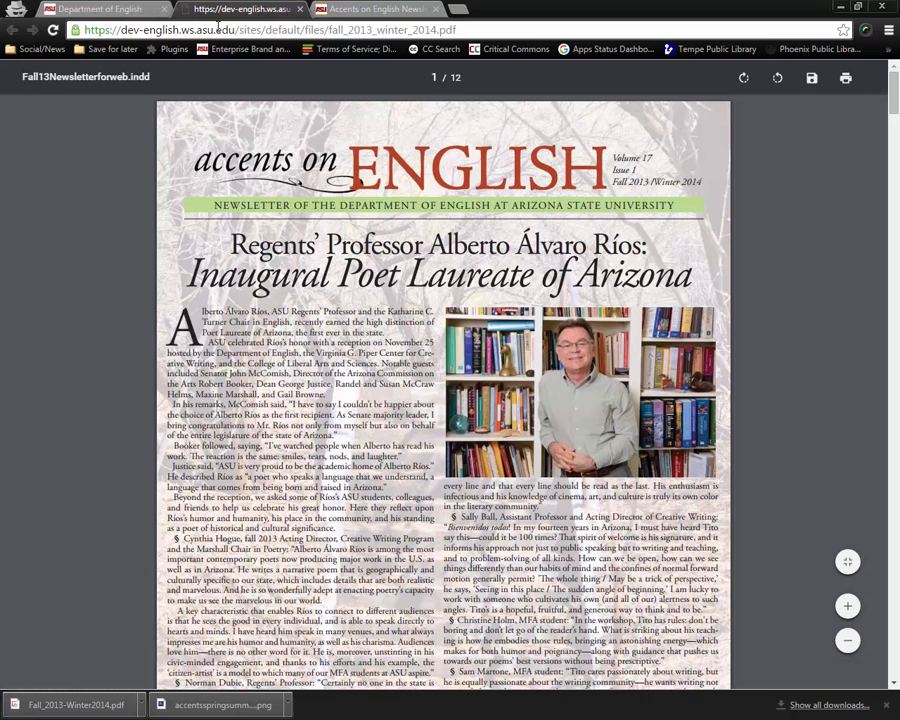
pyautogui.click(300, 9)
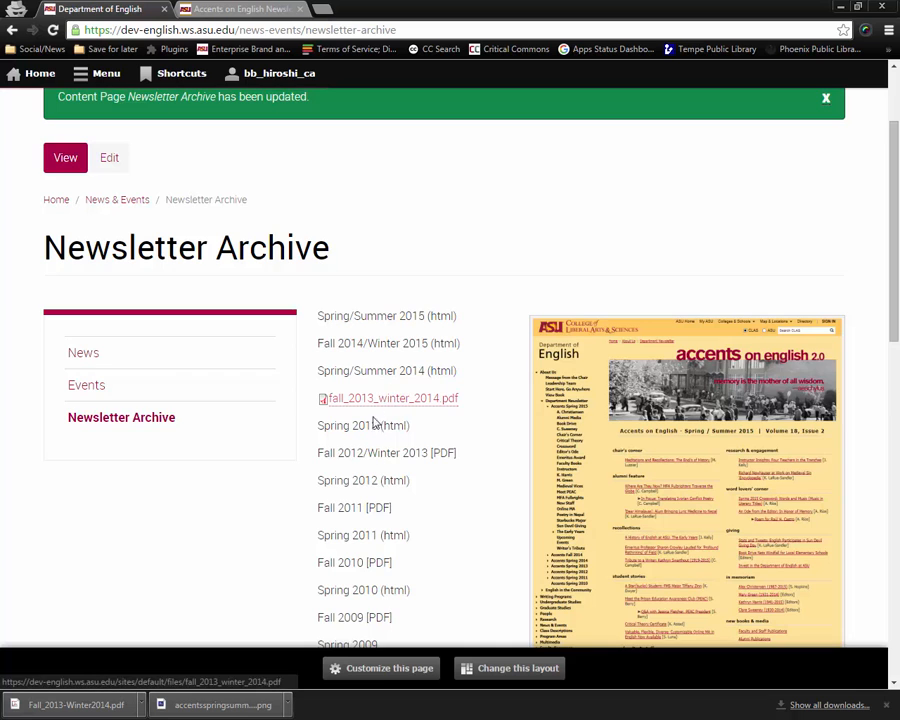
pyautogui.scroll(-3, 388, 484)
pyautogui.scroll(-1, 388, 484)
pyautogui.scroll(5, 388, 484)
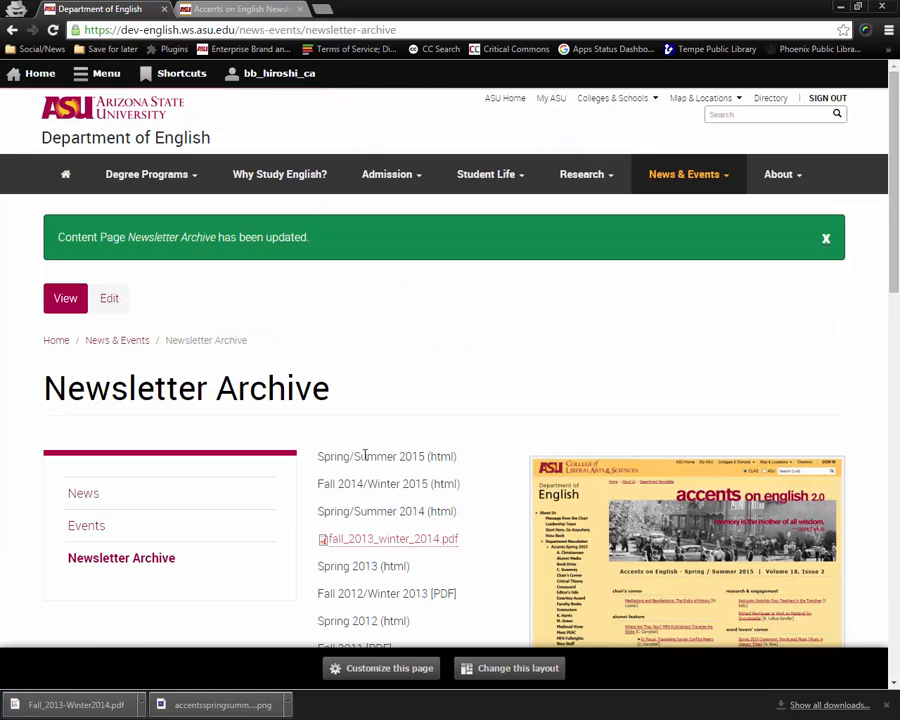
# Reopen the page for editing and try linking the Spring/Summer 2015 text to the News & Events page, then cancel the link.
pyautogui.click(112, 300)
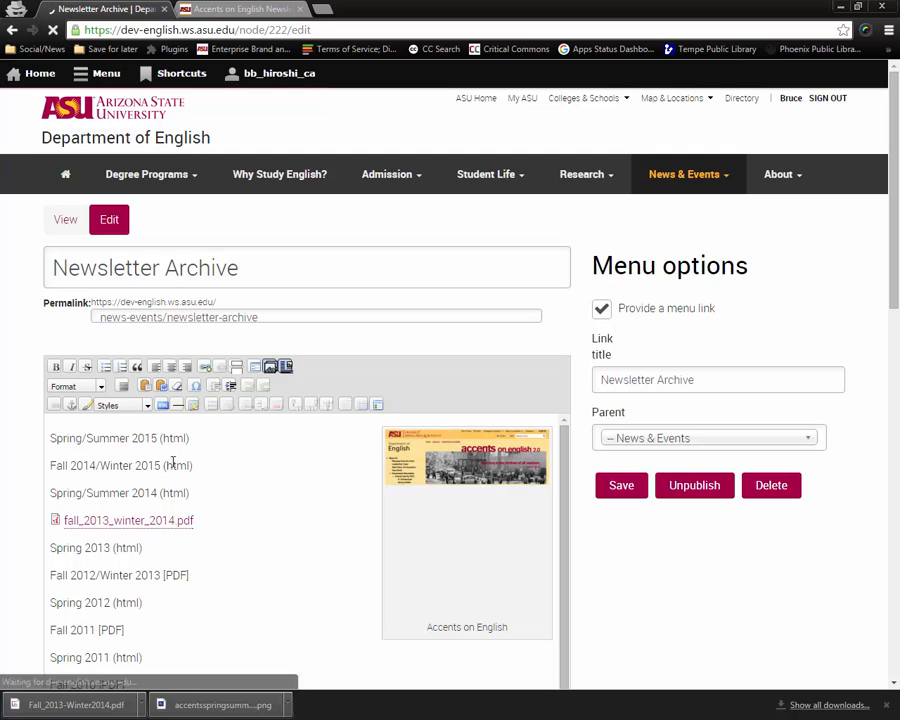
pyautogui.moveTo(157, 438); pyautogui.dragTo(45, 438)
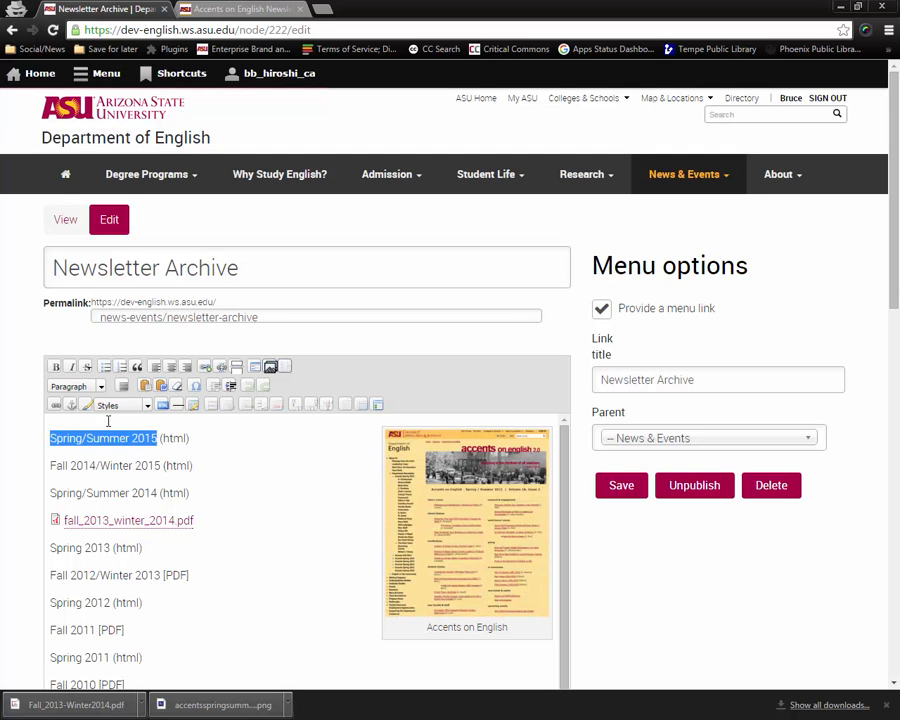
pyautogui.click(204, 371)
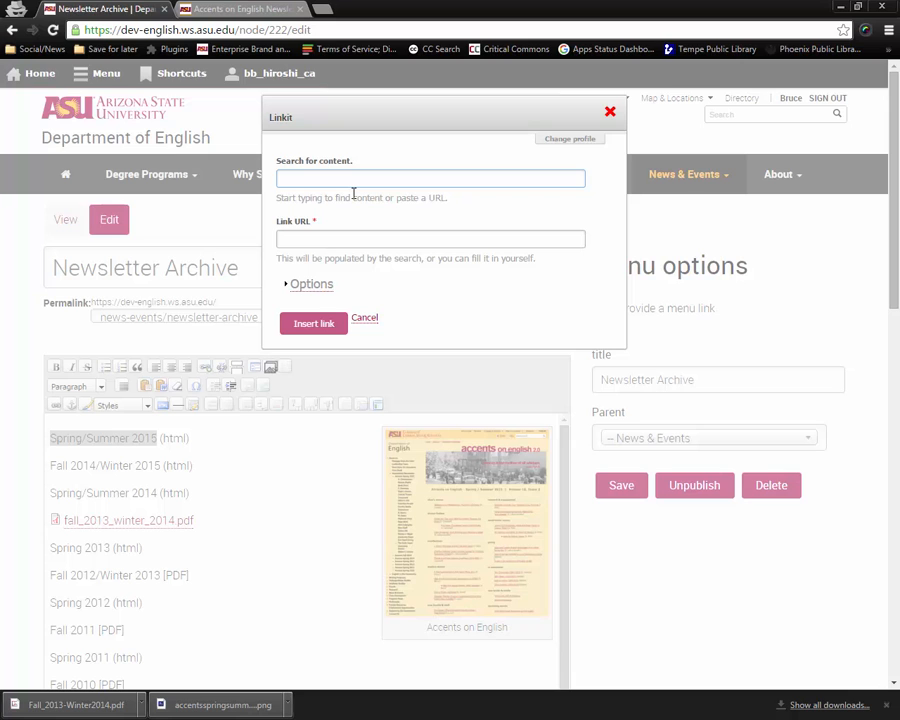
pyautogui.write('& Events')
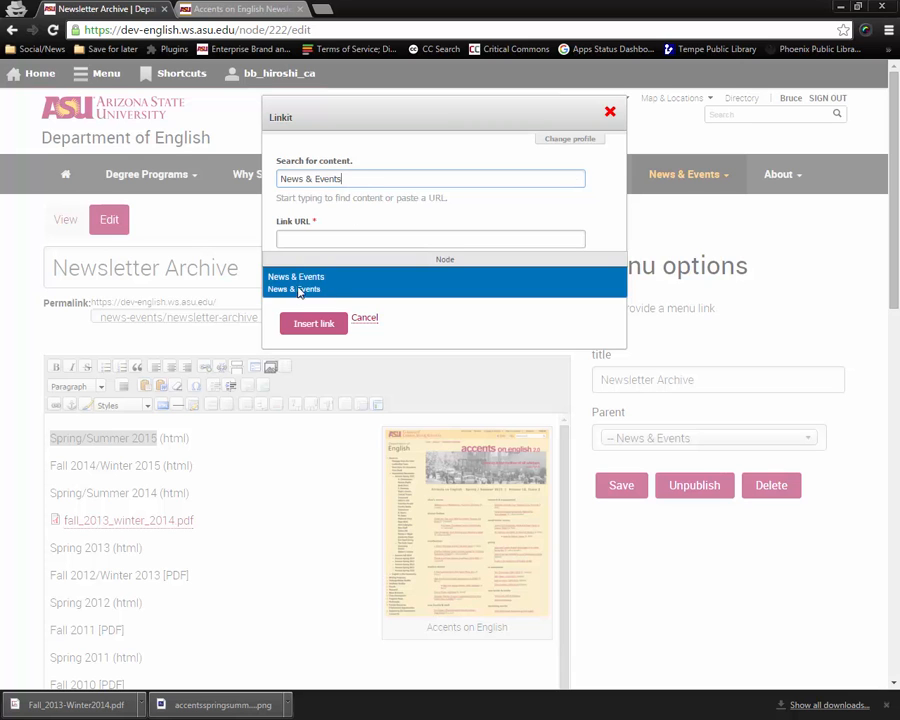
pyautogui.click(307, 289)
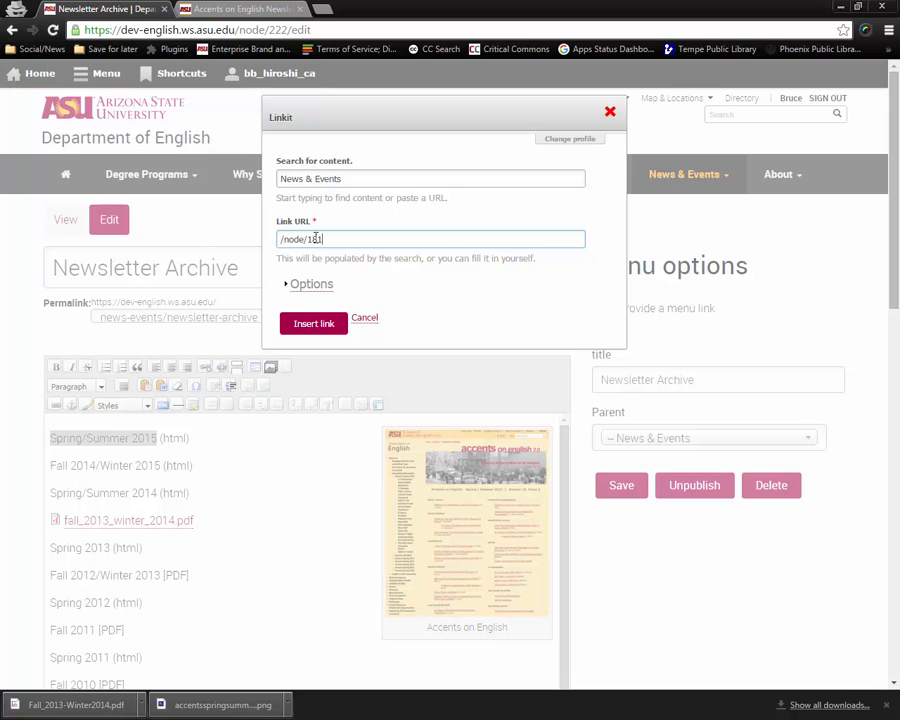
pyautogui.click(365, 318)
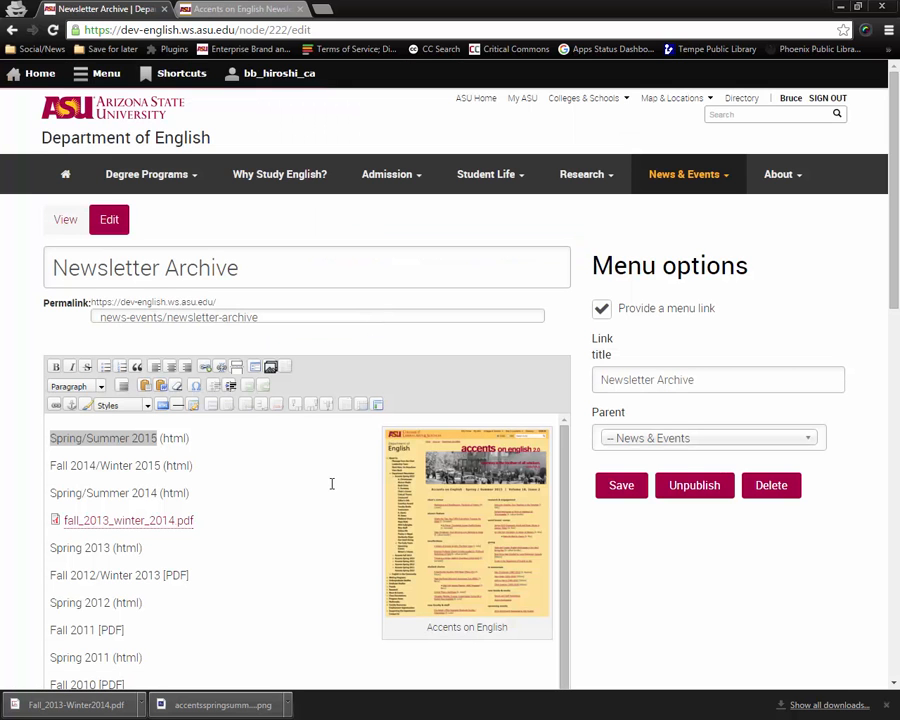
# Save the Newsletter Archive page.
pyautogui.scroll(-1, 309, 515)
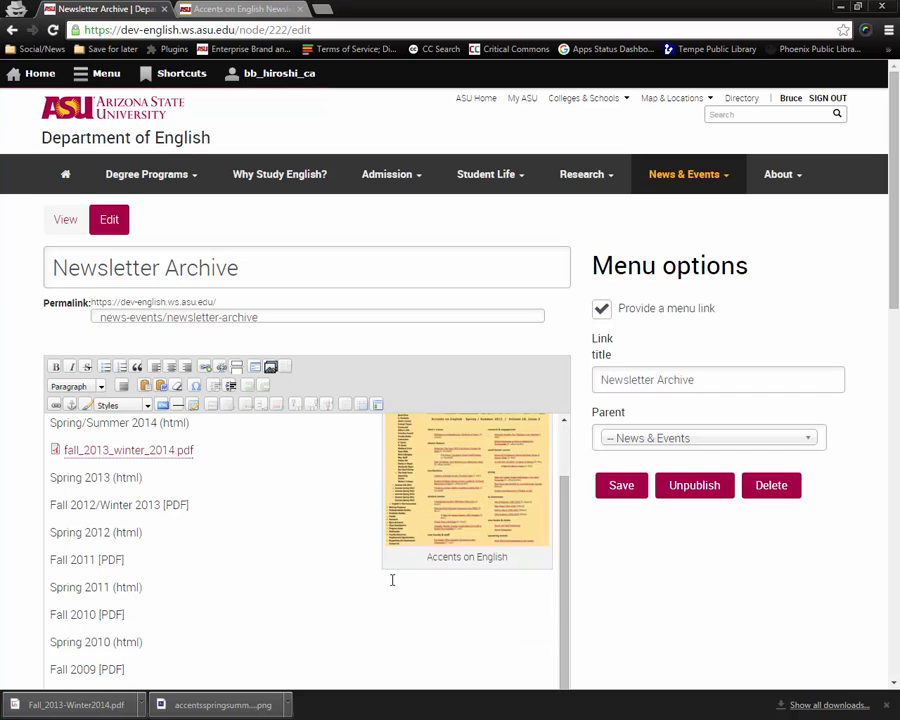
pyautogui.scroll(1, 327, 551)
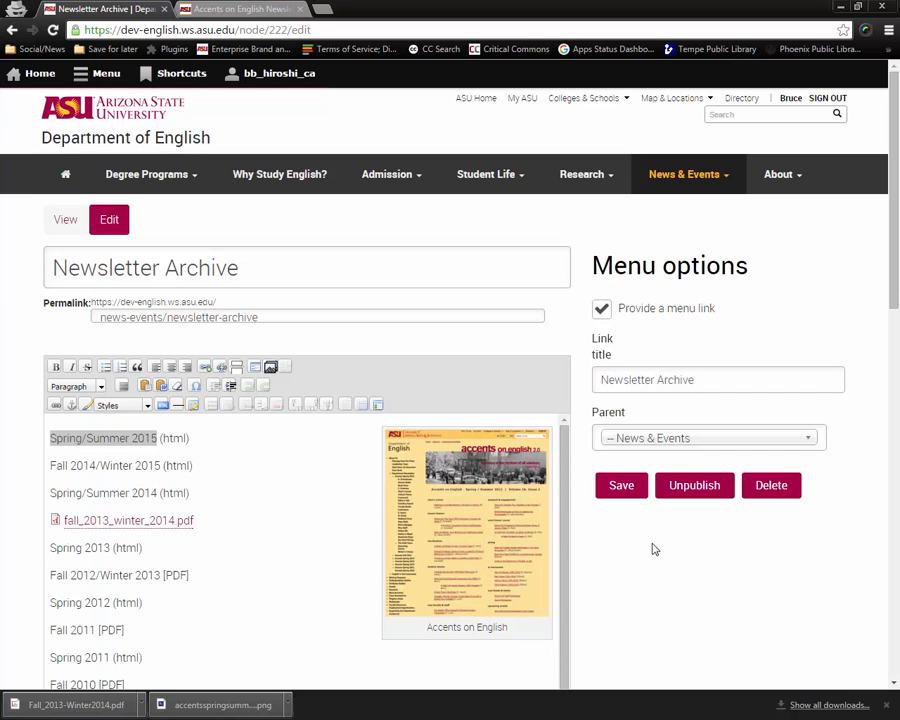
pyautogui.click(620, 488)
pyautogui.click(609, 488)
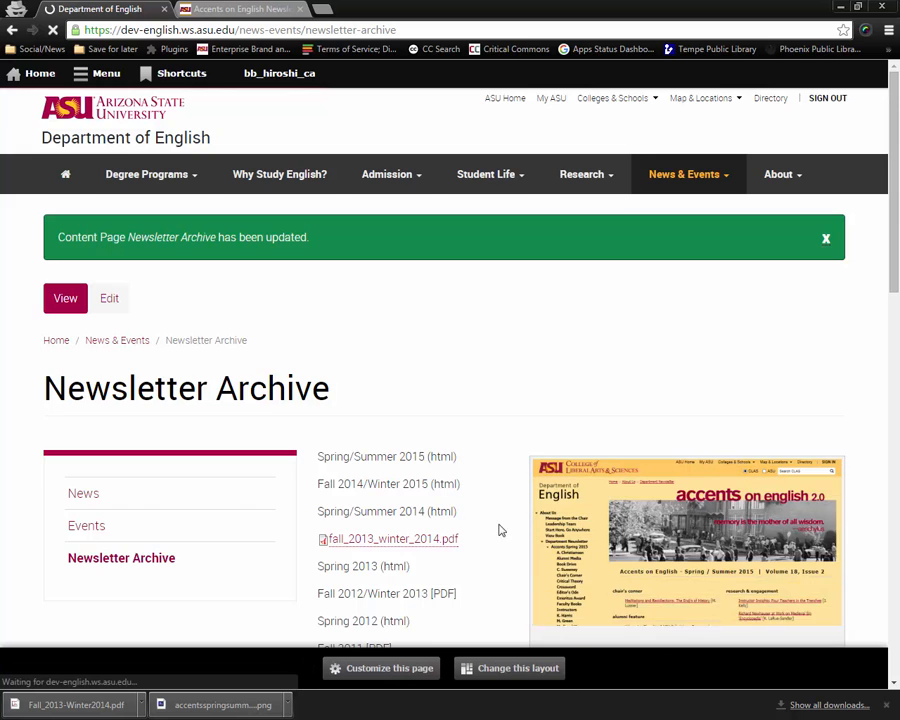
# Review the issue list and cover image on the published Newsletter Archive page.
pyautogui.scroll(-4, 448, 503)
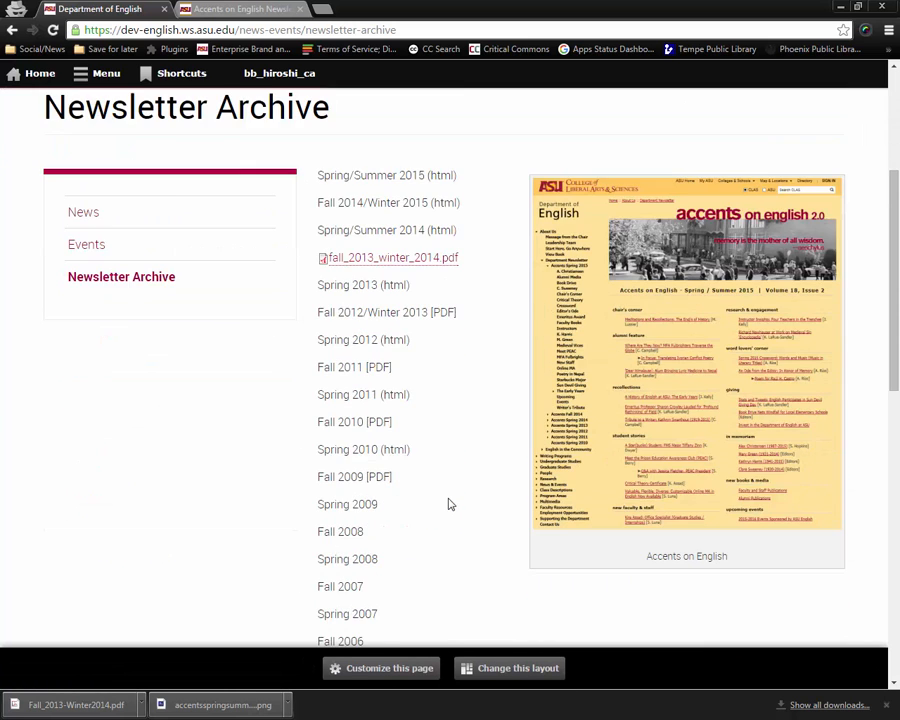
pyautogui.scroll(-1, 448, 500)
pyautogui.scroll(3, 444, 506)
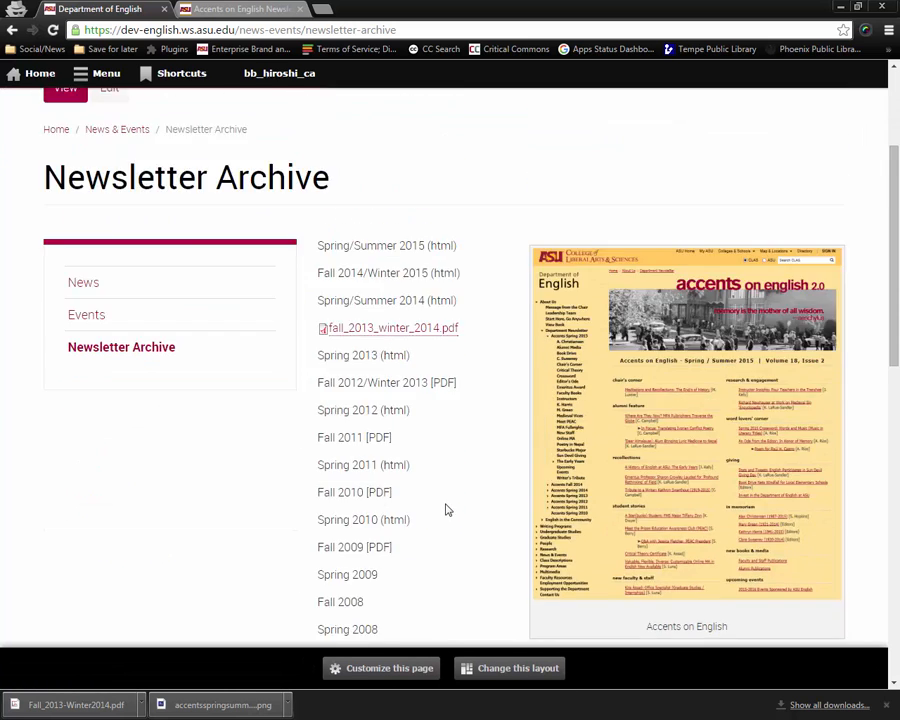